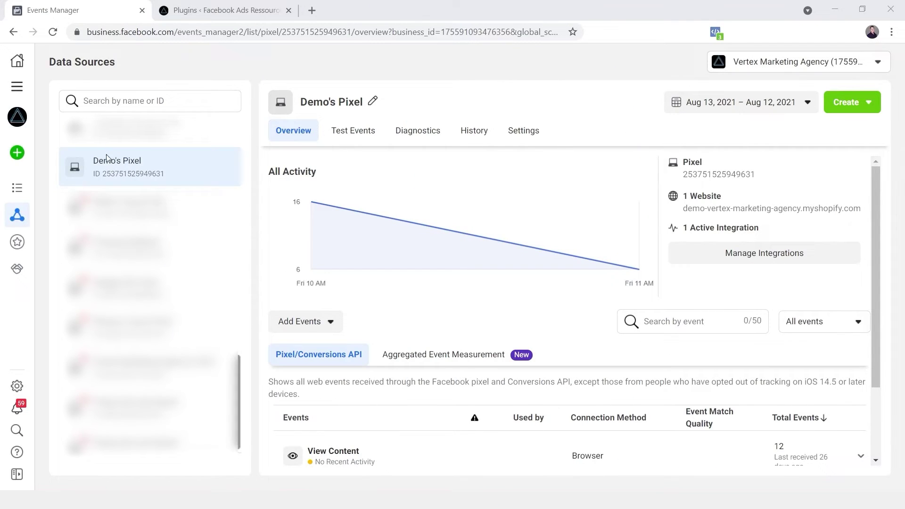
left_click(17, 86)
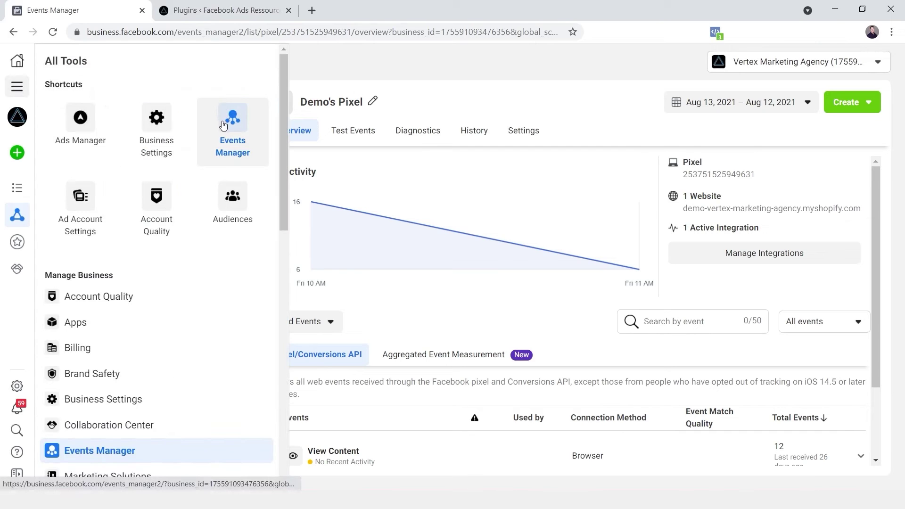
left_click(441, 109)
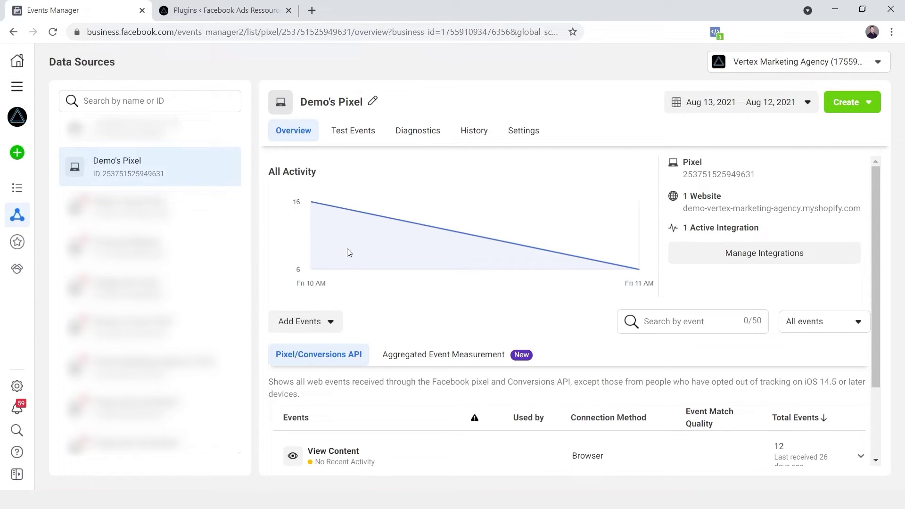
left_click(296, 330)
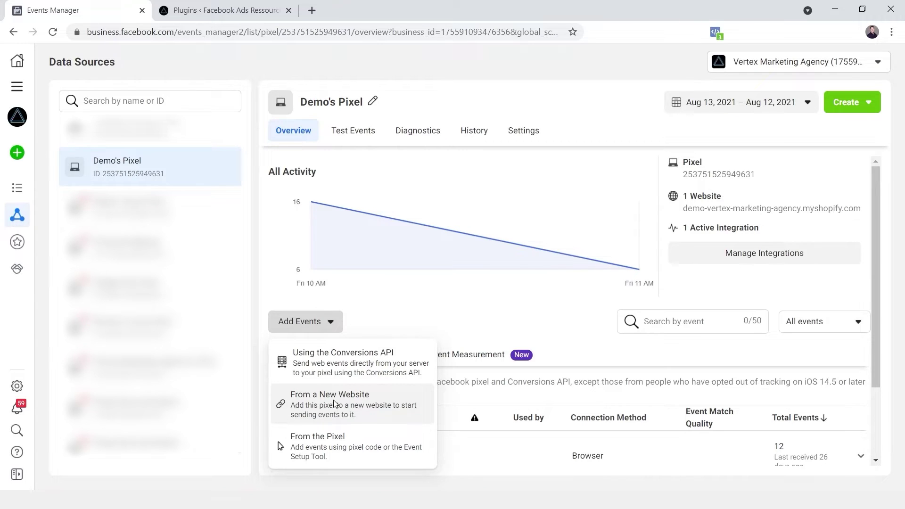
left_click(334, 404)
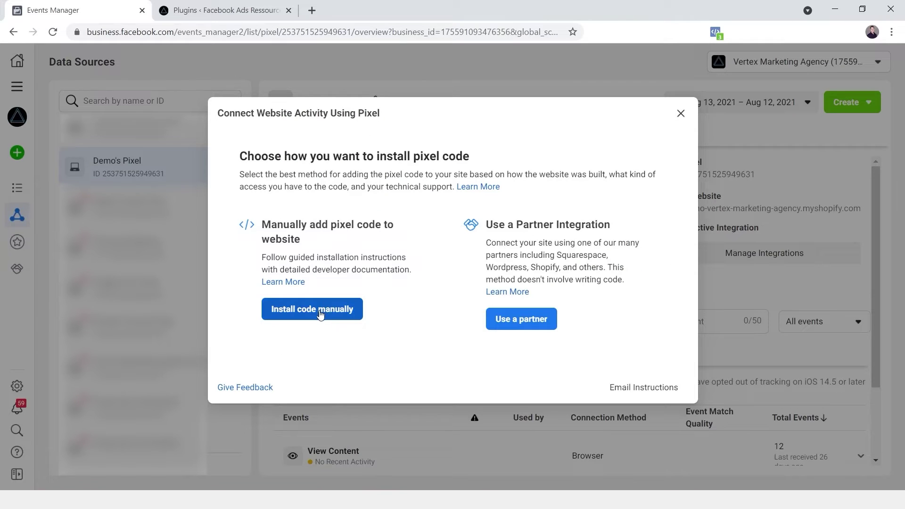
Step: Choose the partner integration route, select WordPress, and go to the WordPress site's plugins list
left_click(531, 323)
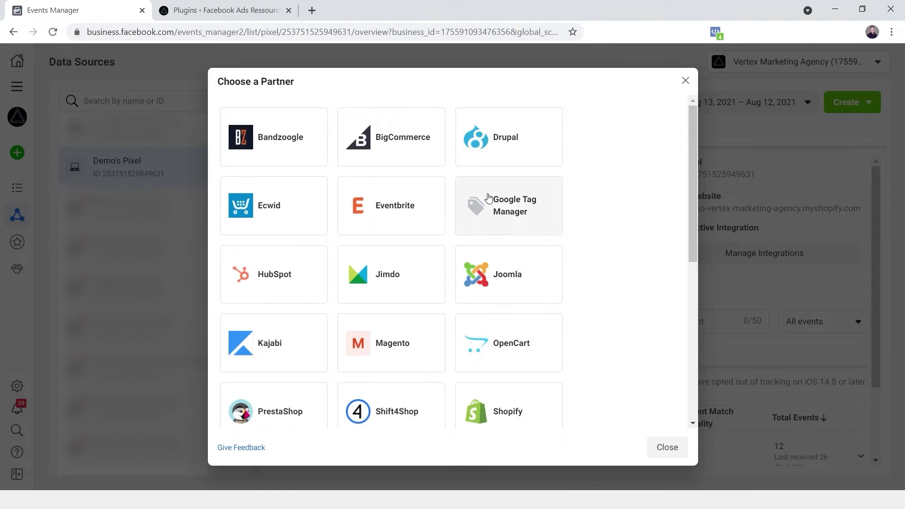
scroll(489, 197, "down", 3)
scroll(488, 198, "down", 5)
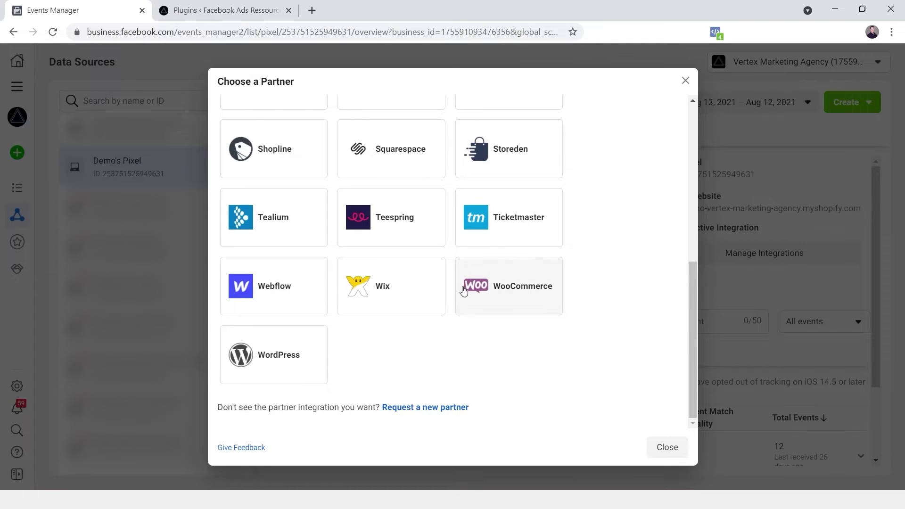
left_click(270, 370)
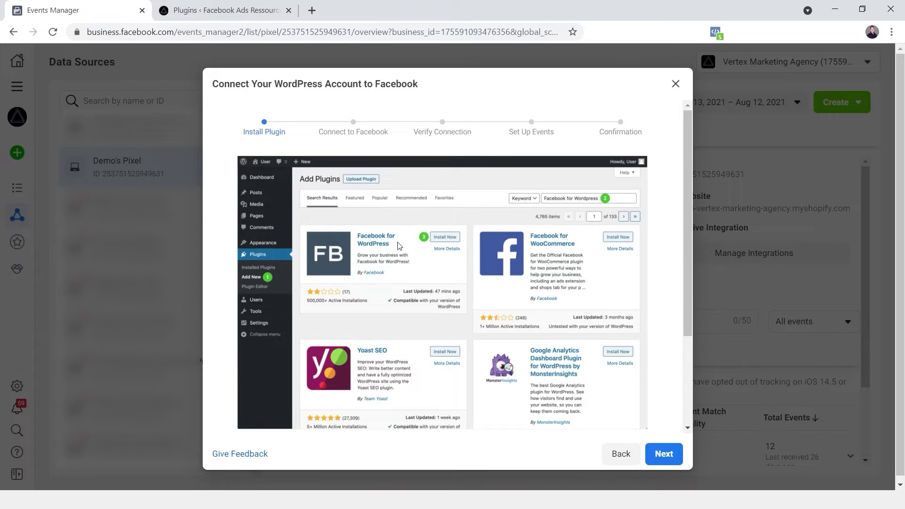
left_click(230, 12)
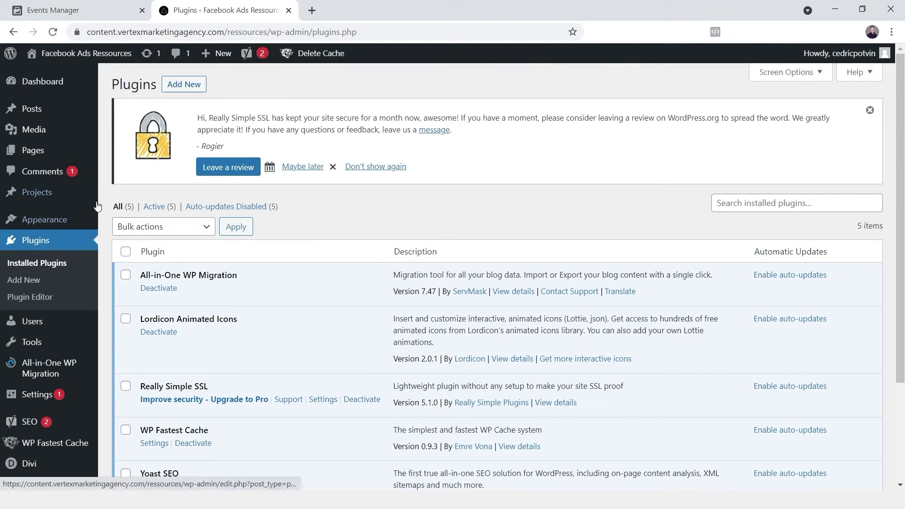
Step: Search plugins for 'facebook', install and activate Facebook for WordPress, and open its Settings
left_click(192, 87)
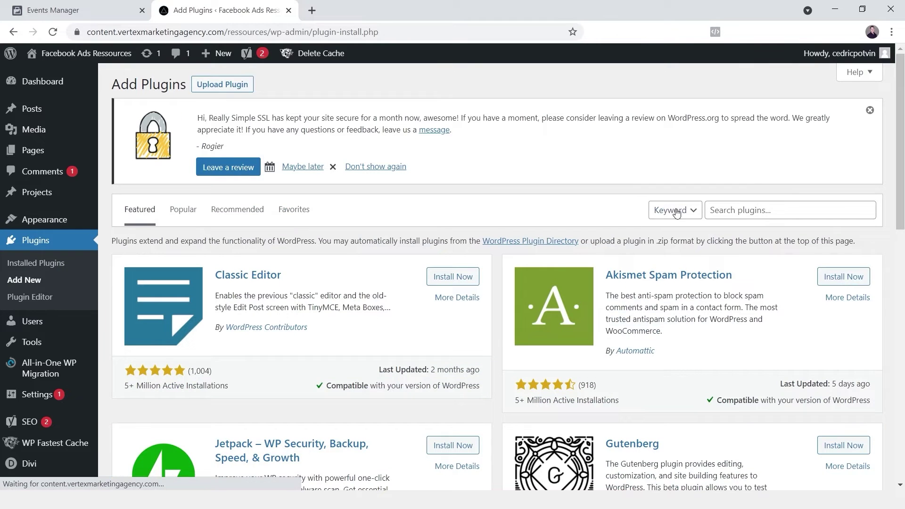
left_click(794, 211)
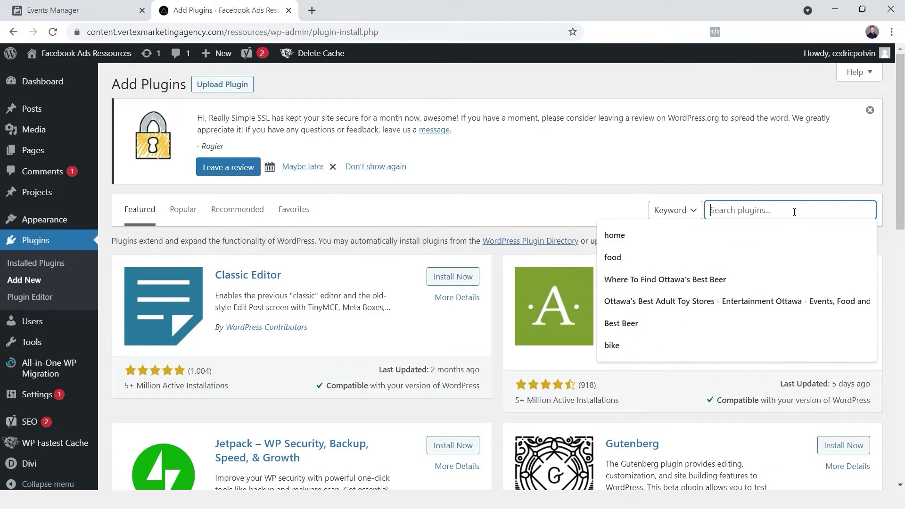
type("facebook")
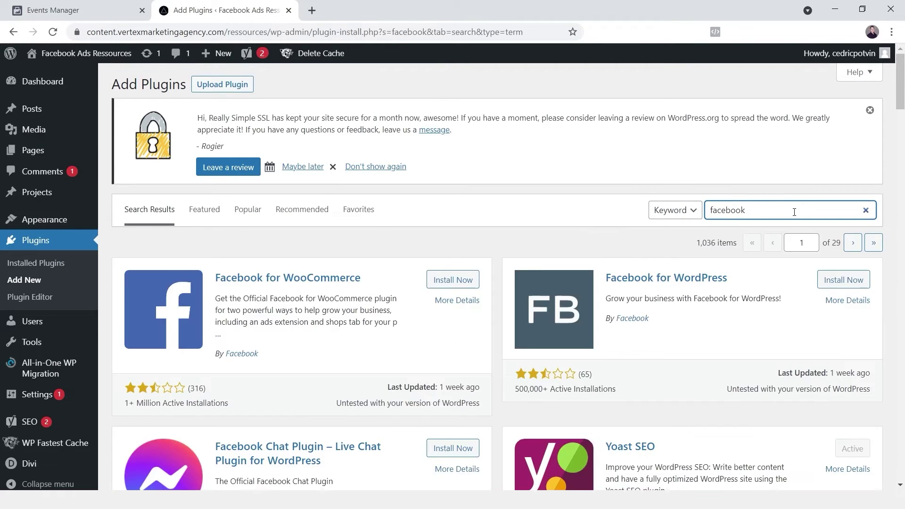
left_click(836, 281)
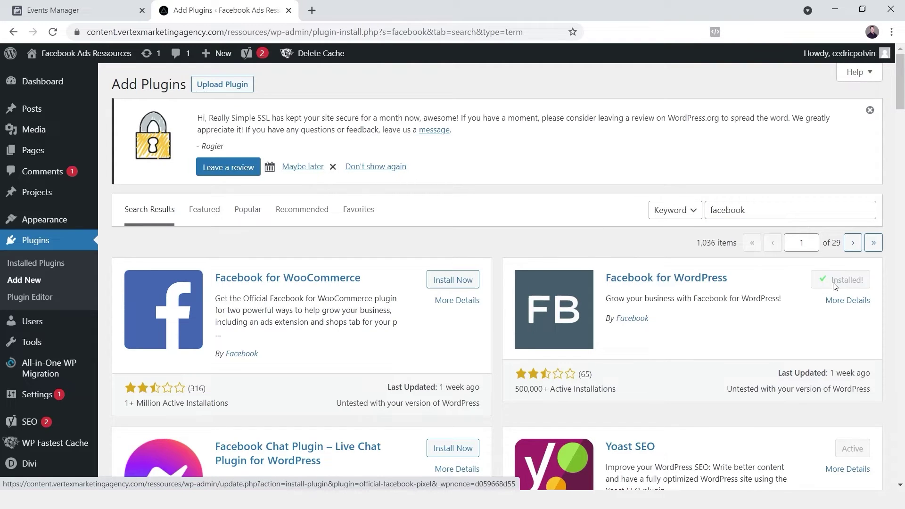
left_click(834, 281)
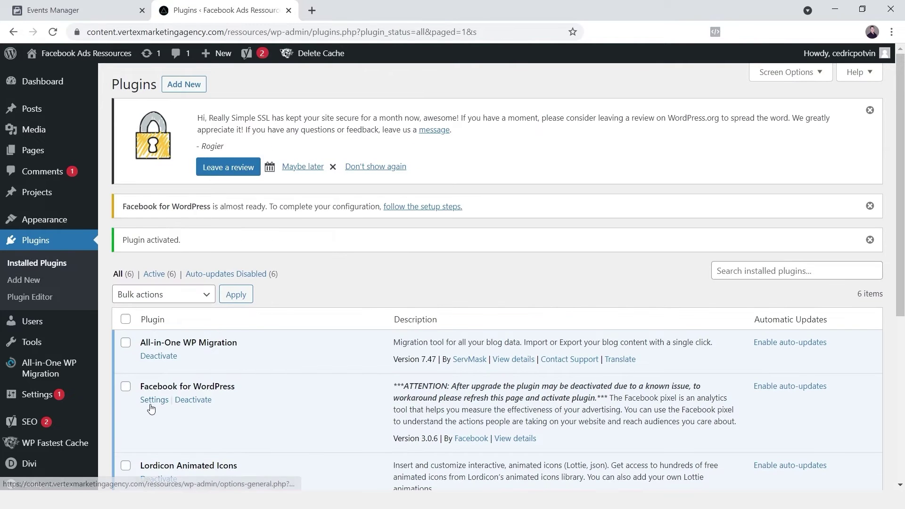
left_click(152, 402)
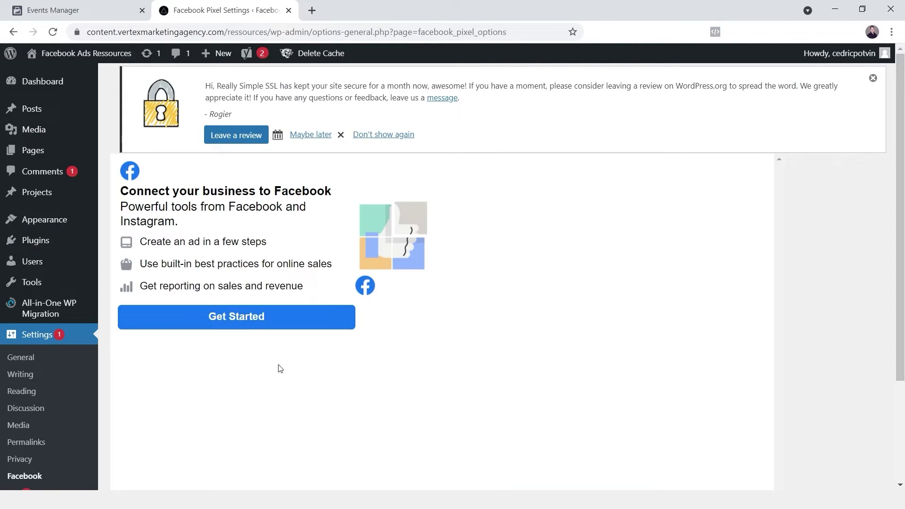
Step: Start the Facebook connection, accept the app permissions, and select the Vertex Marketing Agency business
left_click(248, 326)
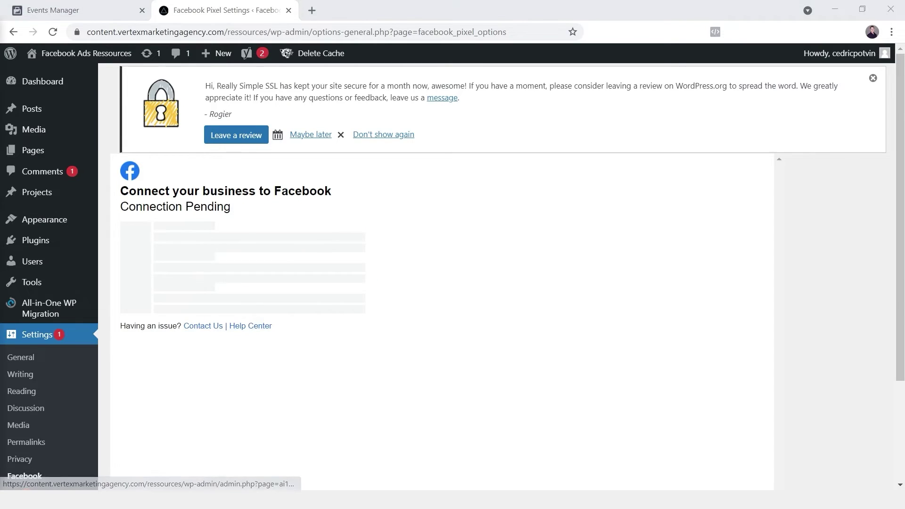
left_click(472, 236)
left_click(464, 469)
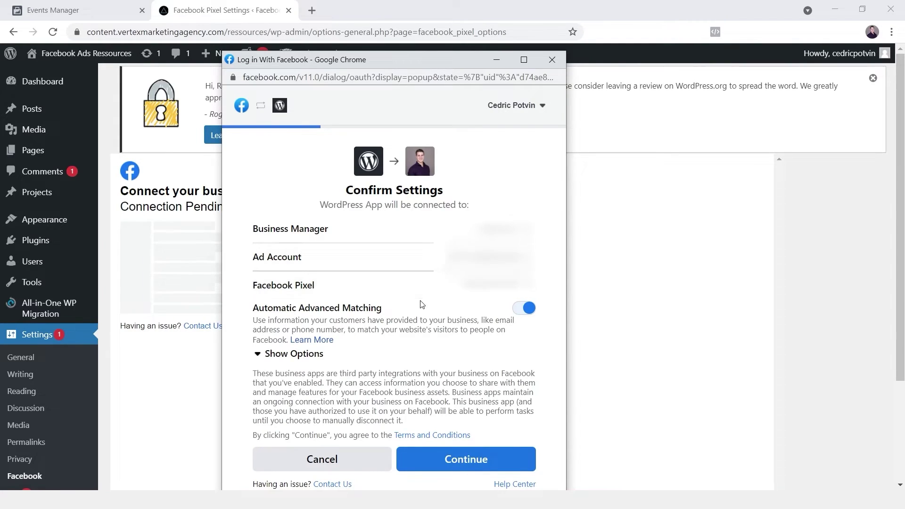
left_click(444, 235)
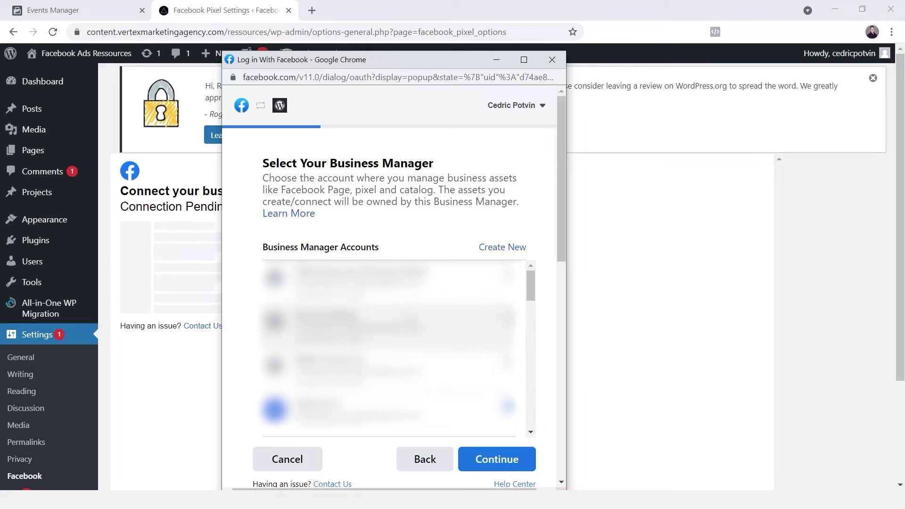
scroll(396, 349, "down", 3)
left_click(507, 319)
left_click(497, 462)
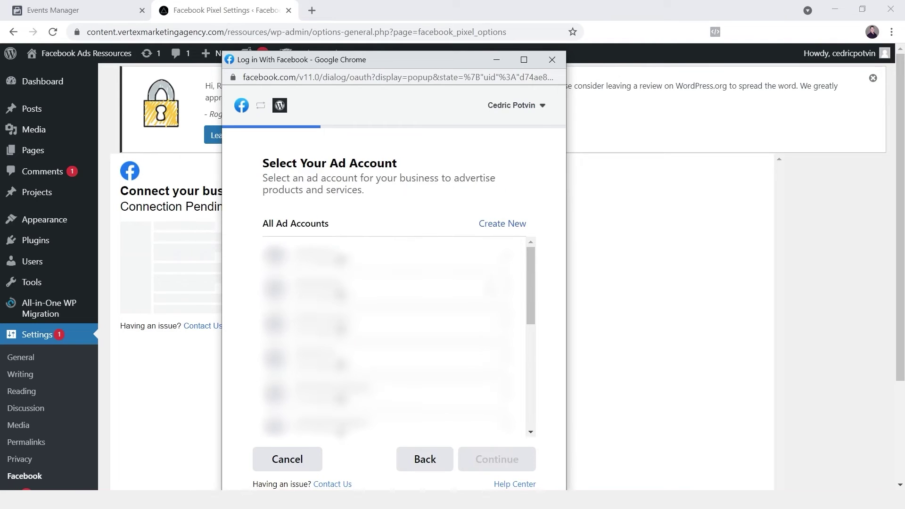
scroll(530, 293, "down", 3)
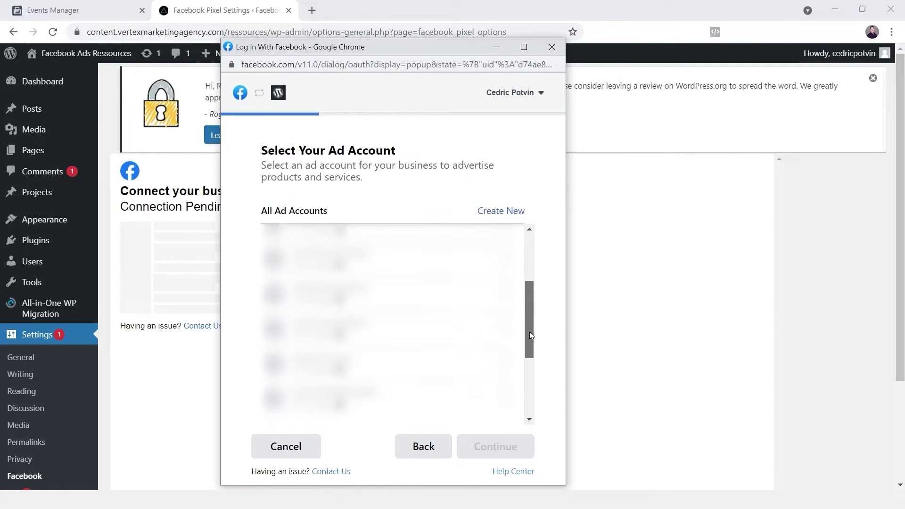
scroll(526, 380, "down", 2)
left_click(507, 331)
left_click(495, 447)
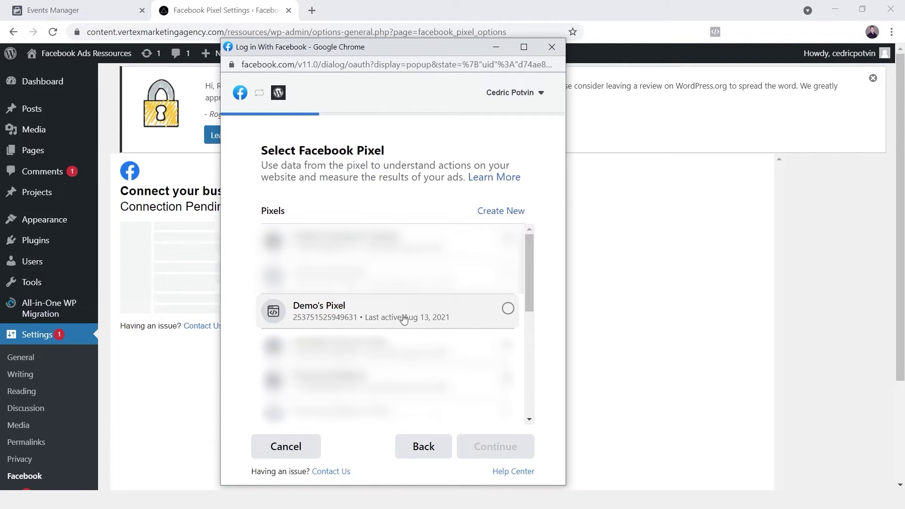
left_click(140, 193)
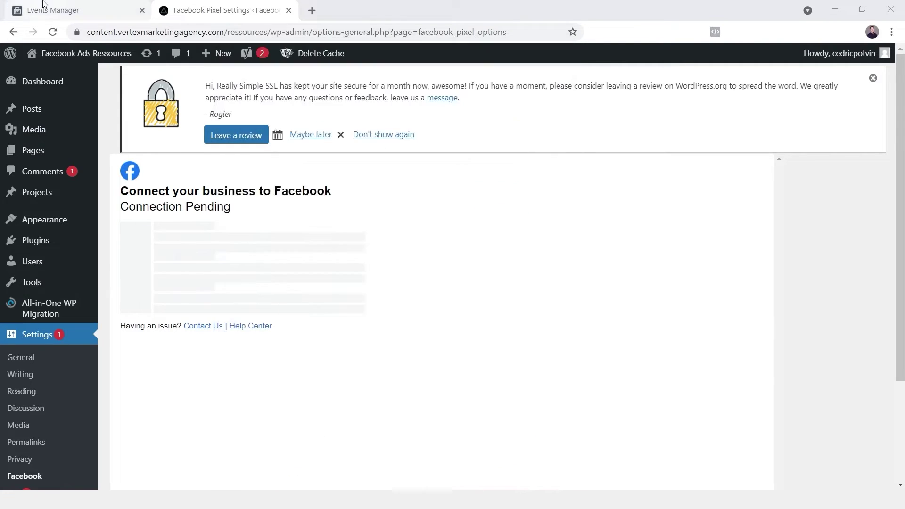
left_click(40, 9)
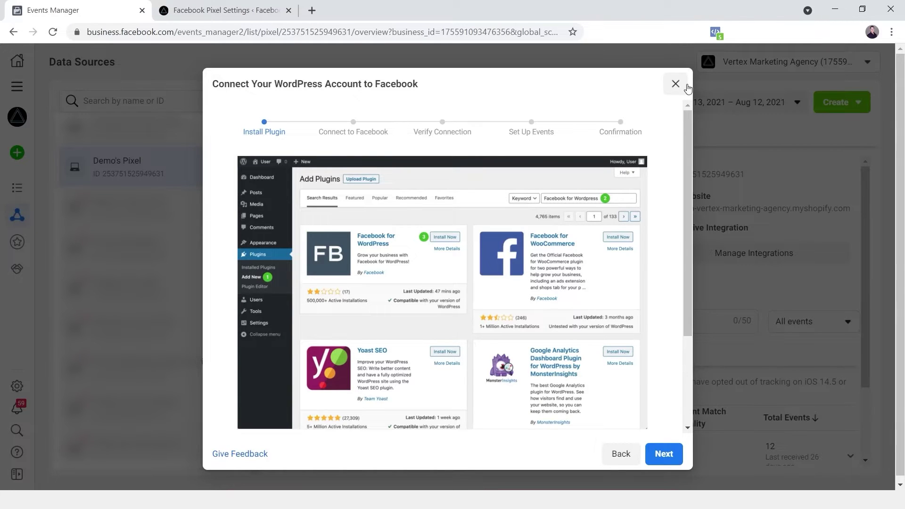
left_click(222, 10)
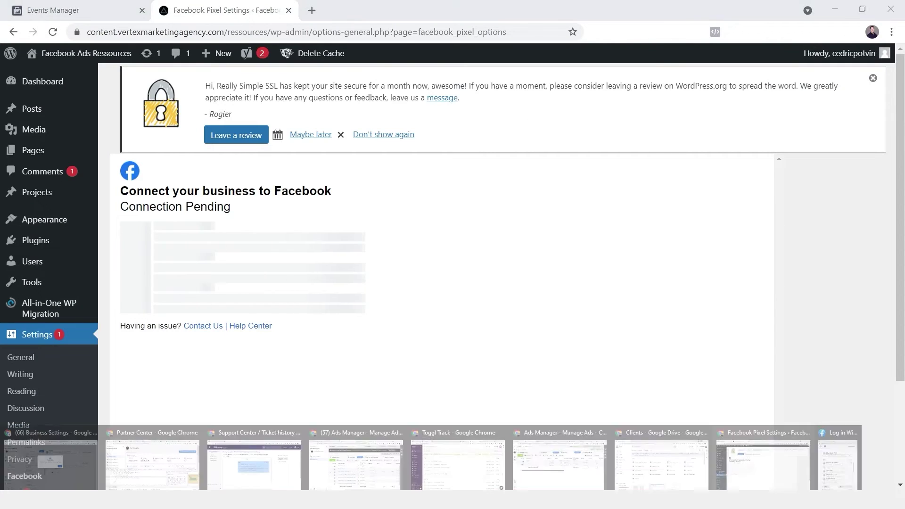
left_click(846, 457)
left_click(505, 306)
left_click(494, 447)
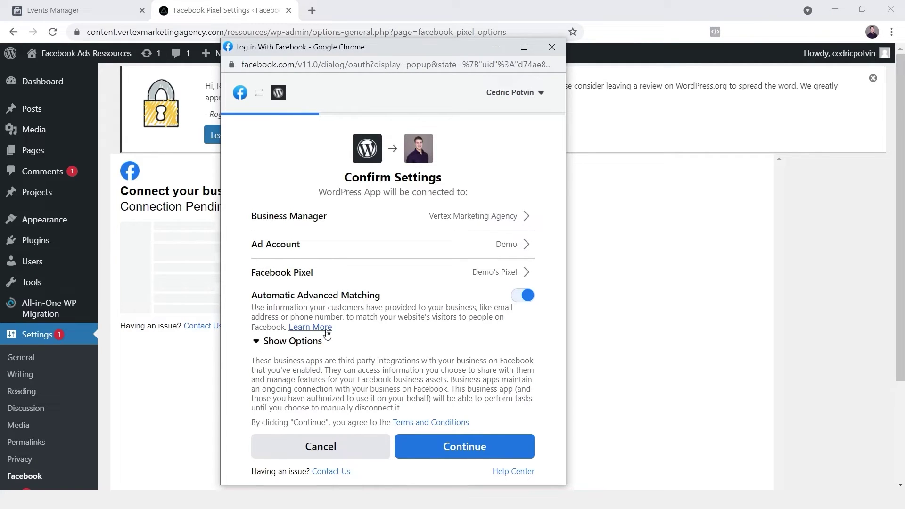
Step: Turn off Automatic Advanced Matching and accept the WordPress App permissions
left_click(294, 346)
scroll(398, 309, "down", 3)
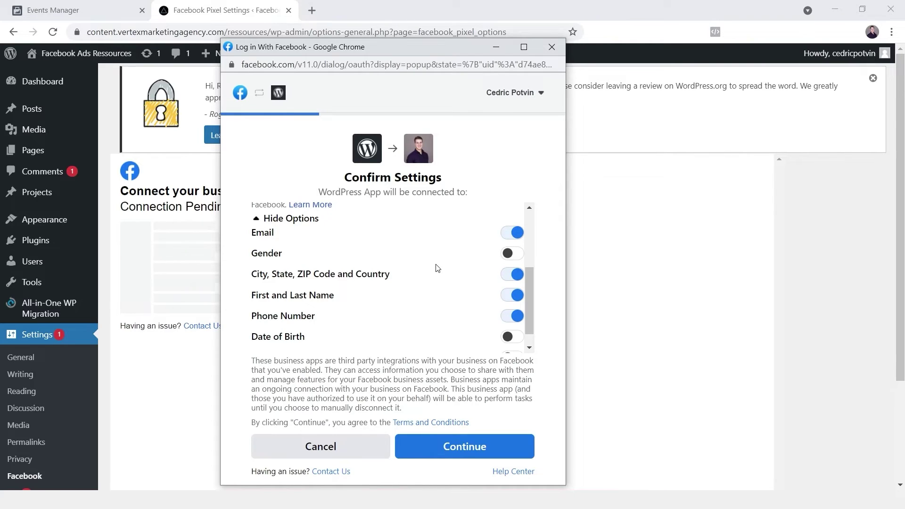
scroll(438, 268, "up", 2)
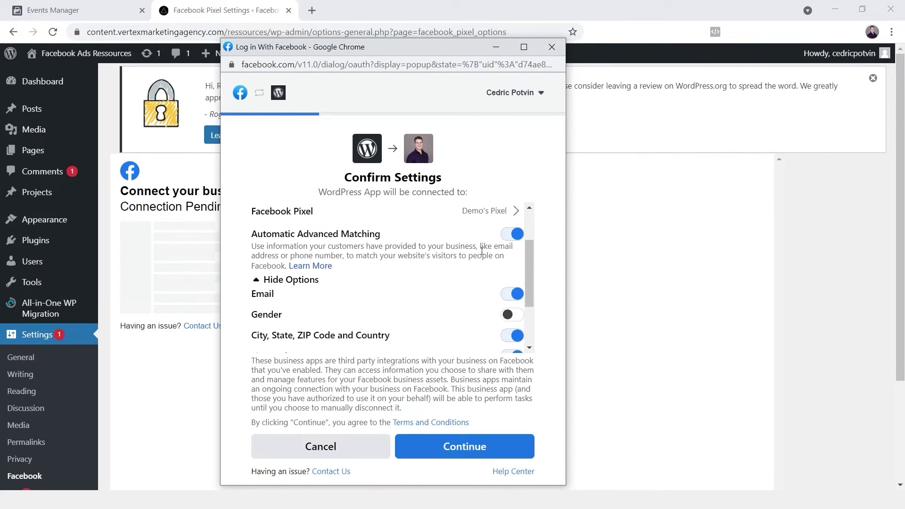
left_click(505, 236)
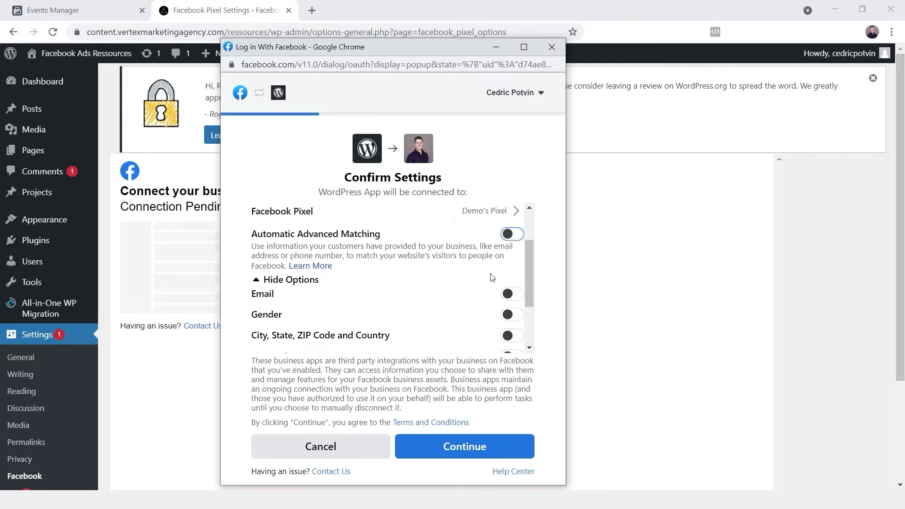
left_click(448, 454)
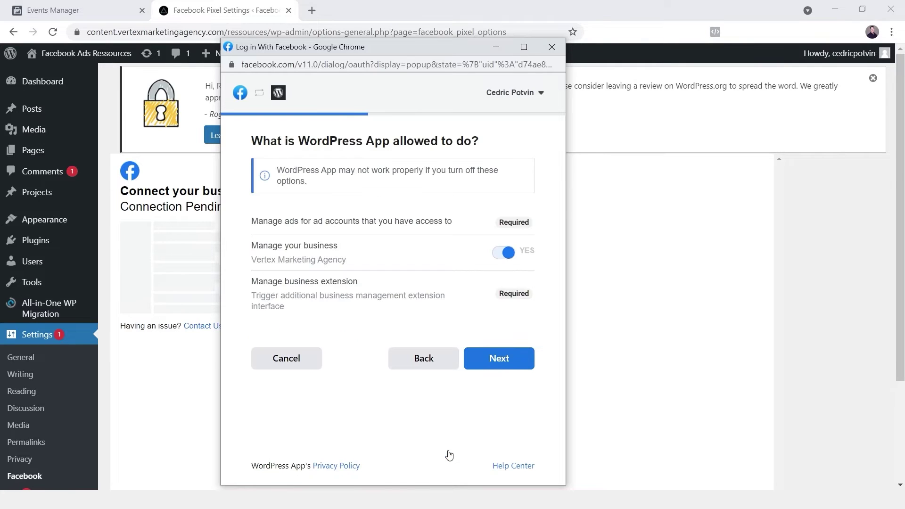
left_click(505, 357)
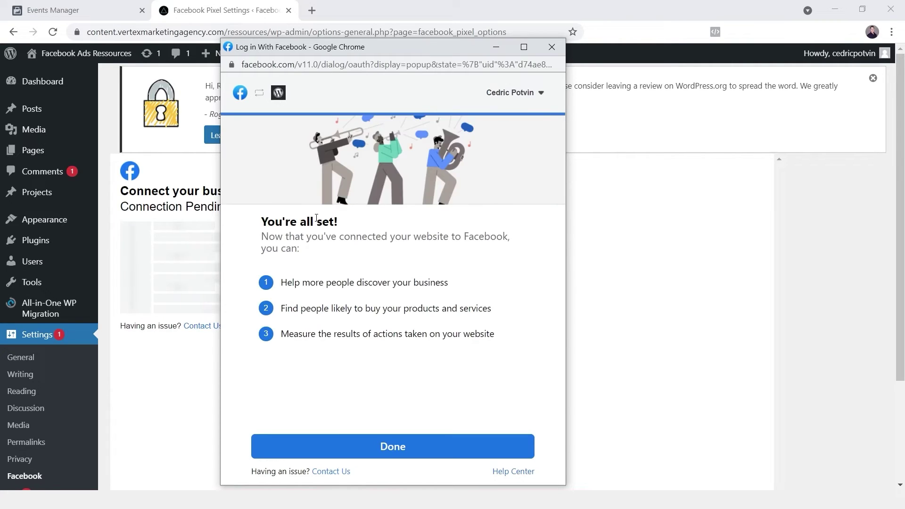
Step: Close the connection popup with Done and view the live site in a new tab
left_click(392, 452)
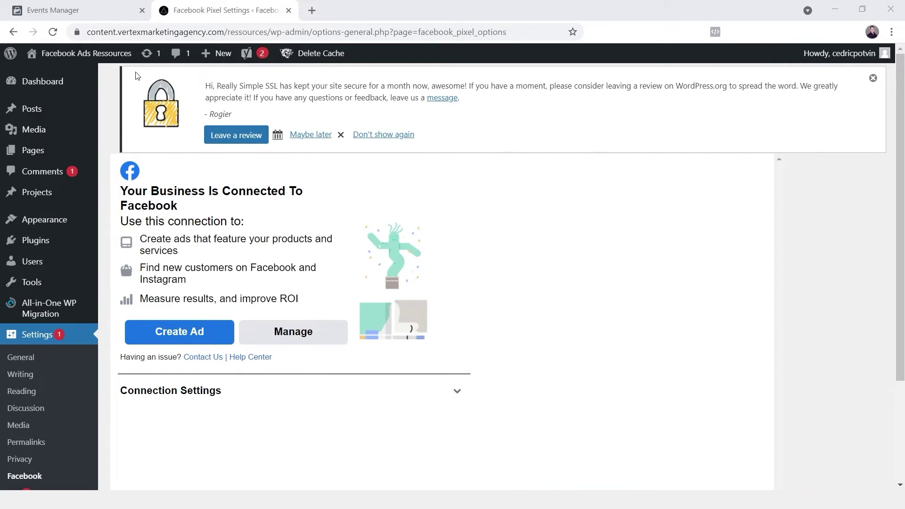
mouse_move(52, 74)
middle_click(50, 81)
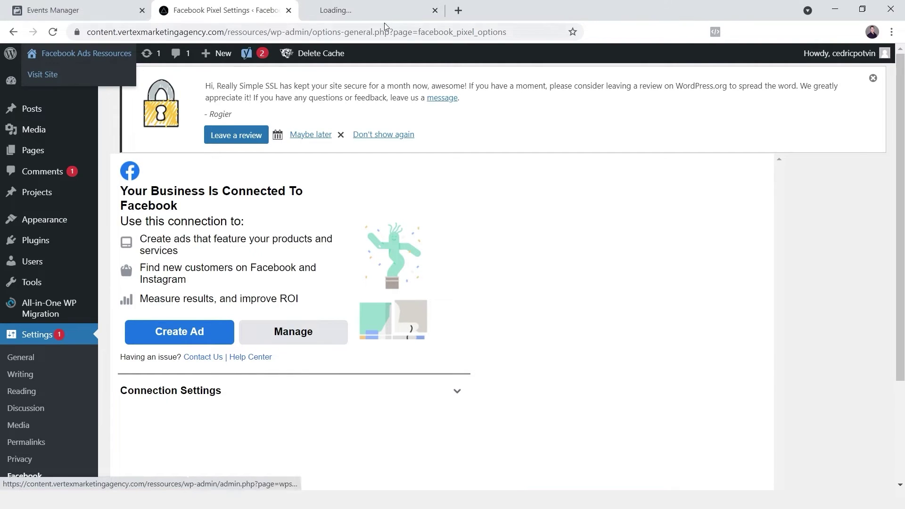
left_click(382, 10)
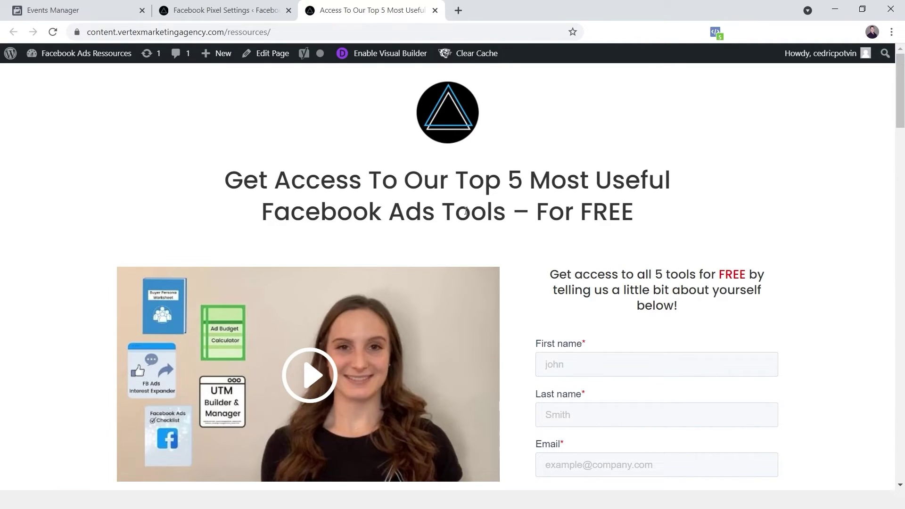
left_click(716, 32)
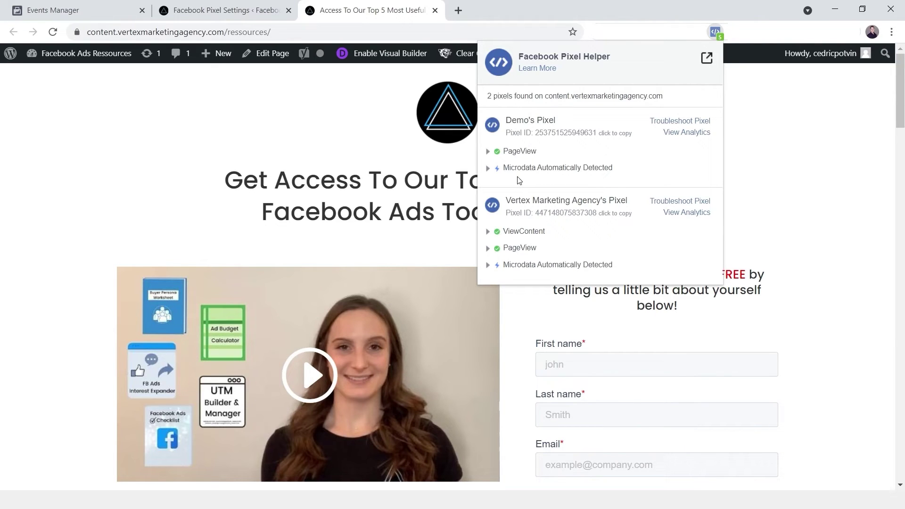
left_click(74, 10)
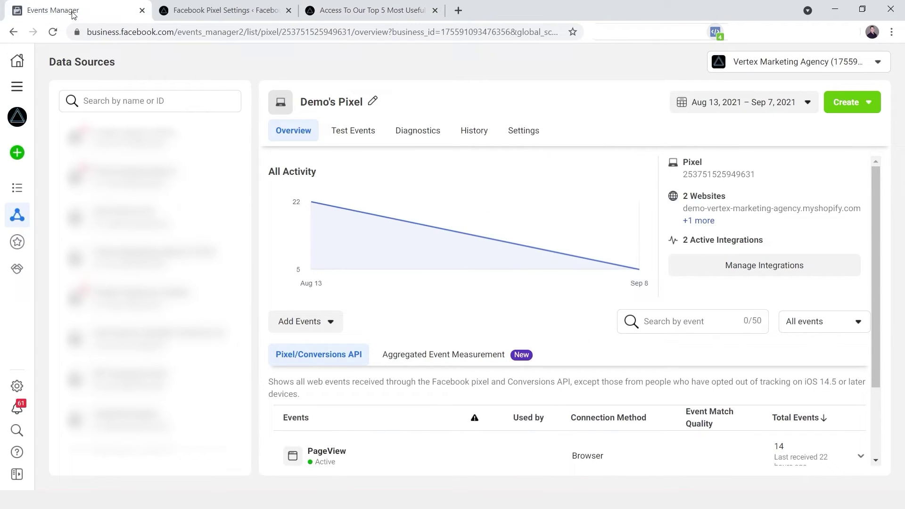
Step: Launch the Event Setup Tool through Add Events > From the Pixel
left_click(313, 326)
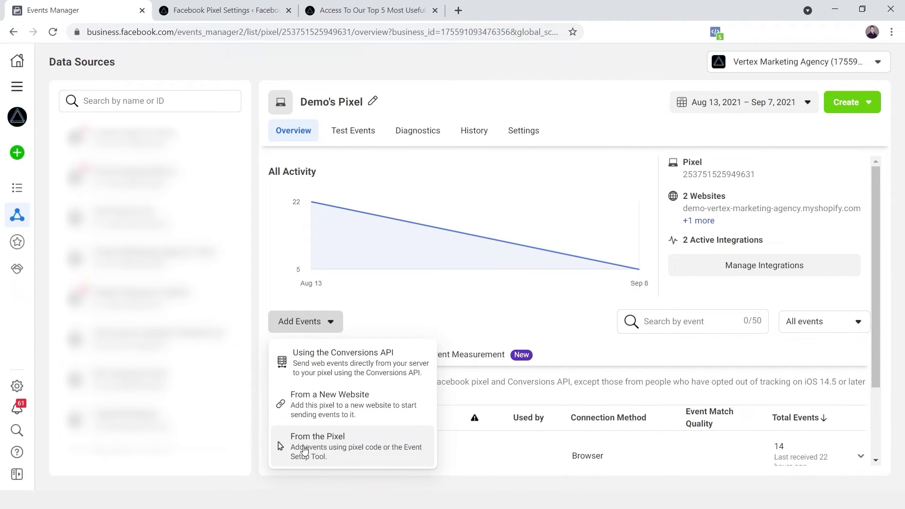
left_click(304, 446)
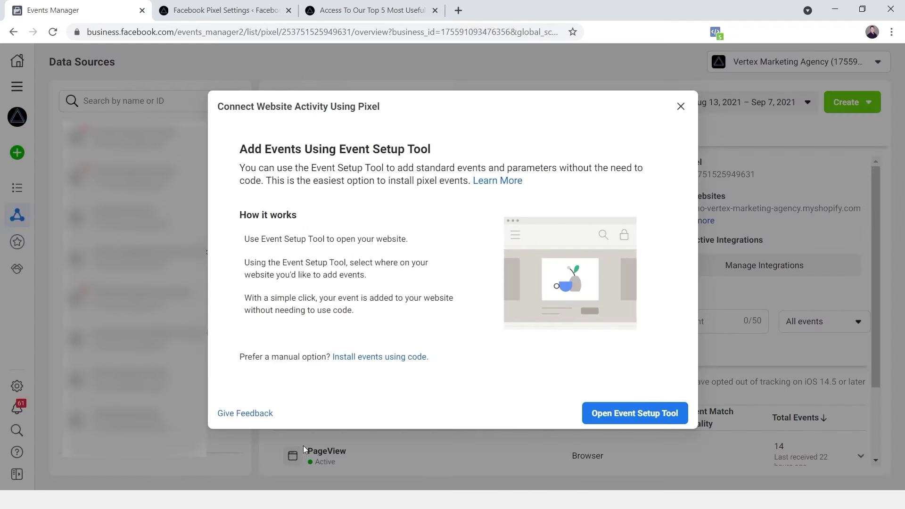
left_click(623, 415)
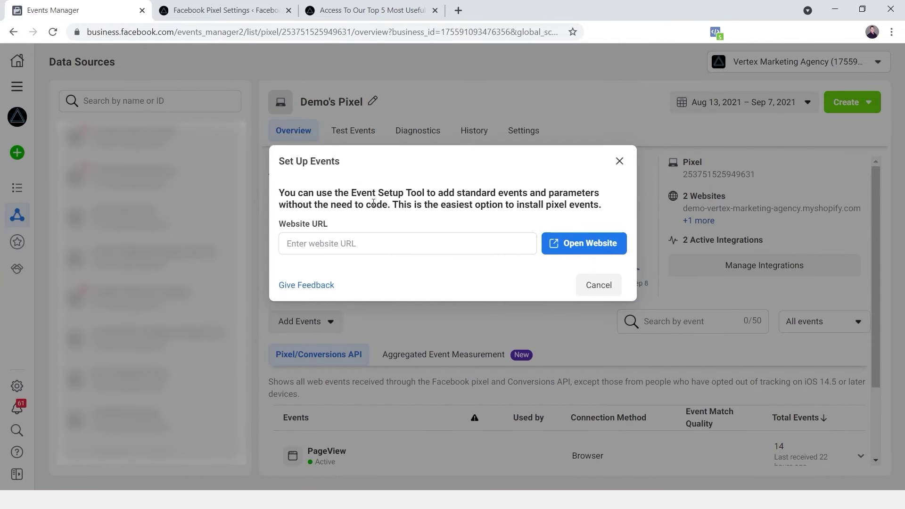
Step: Copy the Resources landing page's web address
left_click(212, 6)
left_click(368, 10)
left_click(210, 31)
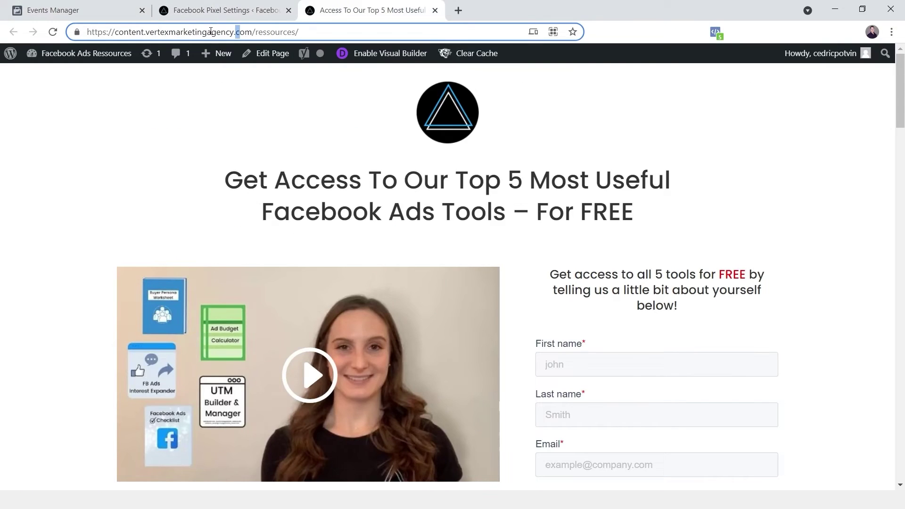
key("ctrl+a")
key("ctrl+c")
Step: Paste the landing page address into Website URL, open the site, and scroll down the page
left_click(76, 10)
left_click(488, 240)
key("ctrl+v")
left_click(586, 241)
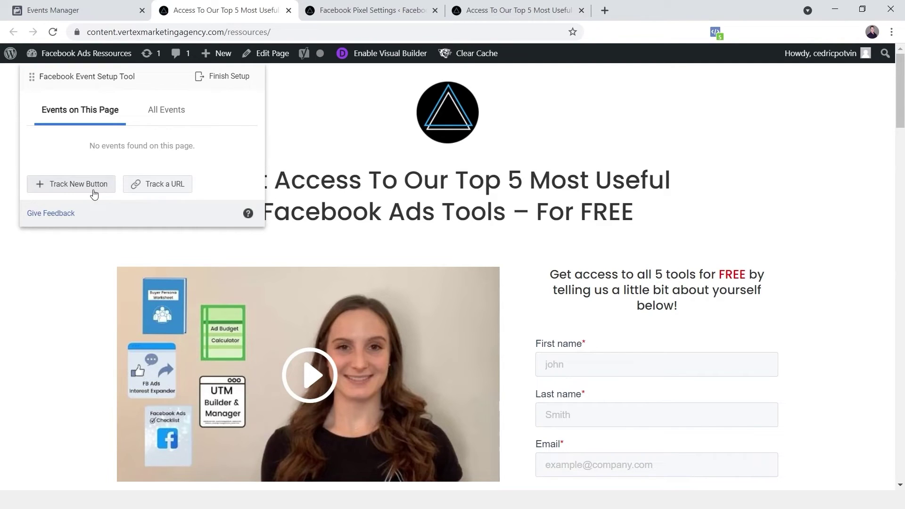
scroll(429, 190, "down", 1)
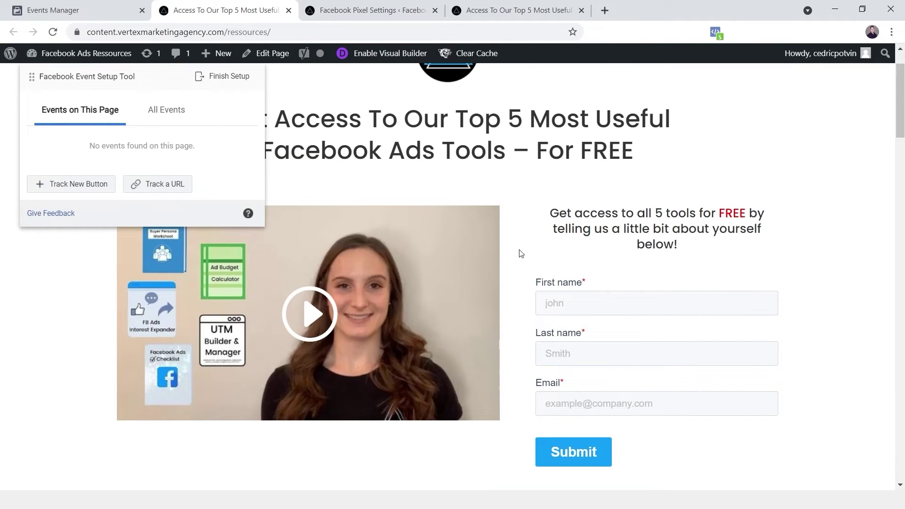
scroll(738, 396, "down", 1)
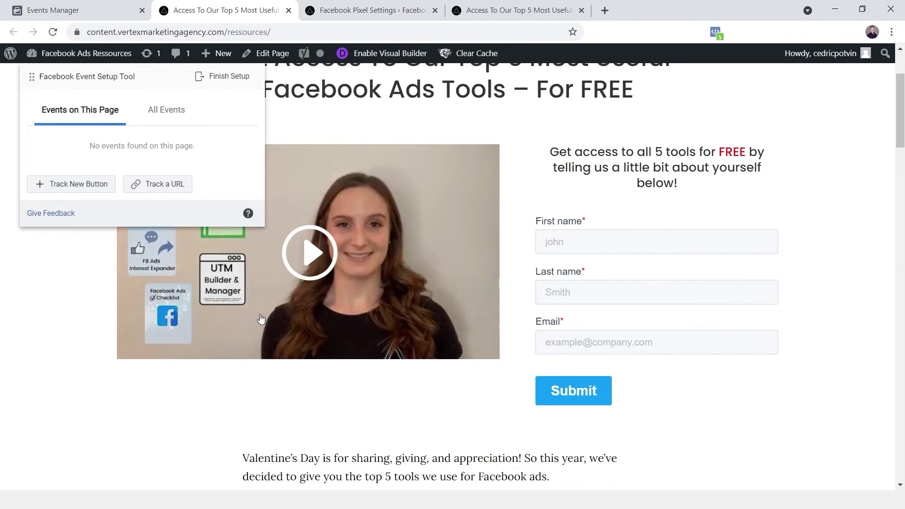
left_click(79, 187)
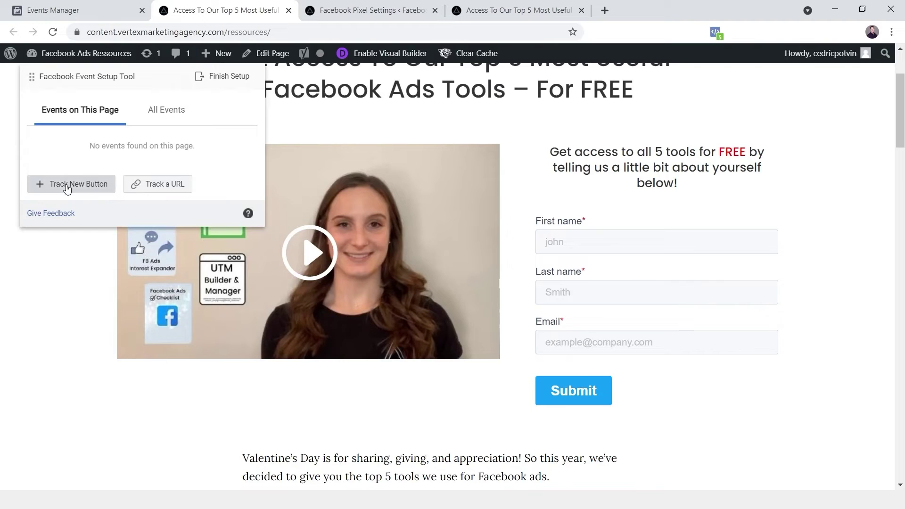
scroll(608, 365, "down", 1)
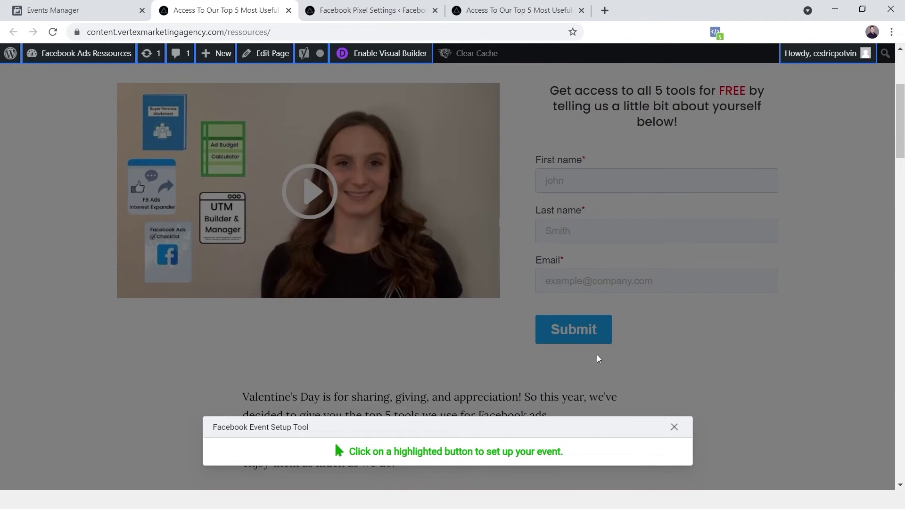
scroll(560, 337, "up", 1)
scroll(559, 338, "up", 3)
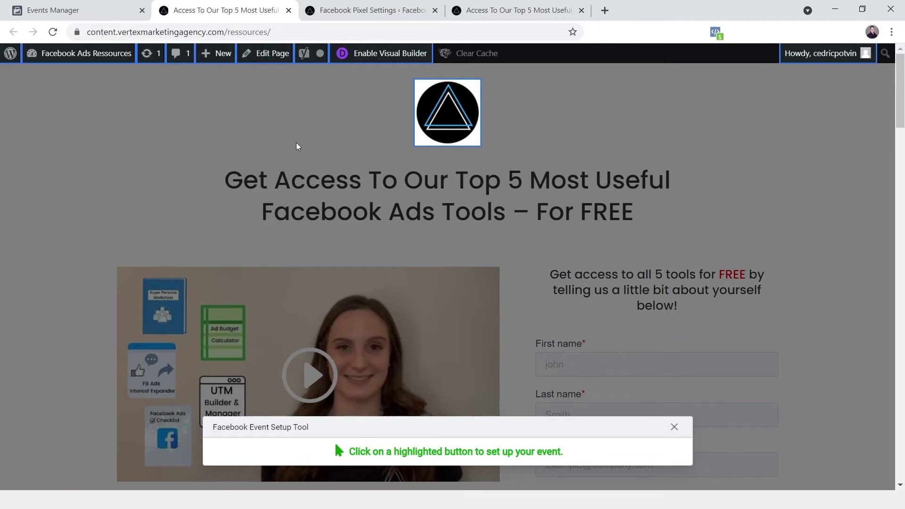
scroll(395, 215, "down", 1)
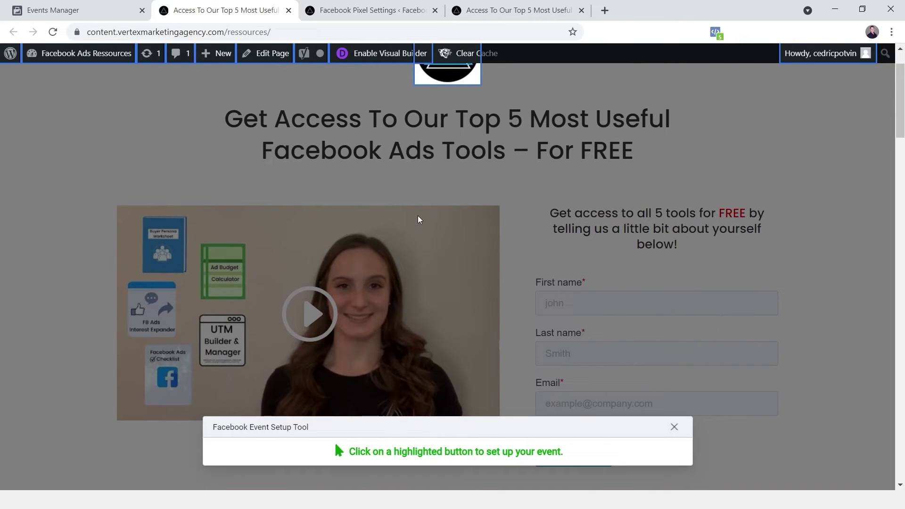
scroll(418, 219, "down", 1)
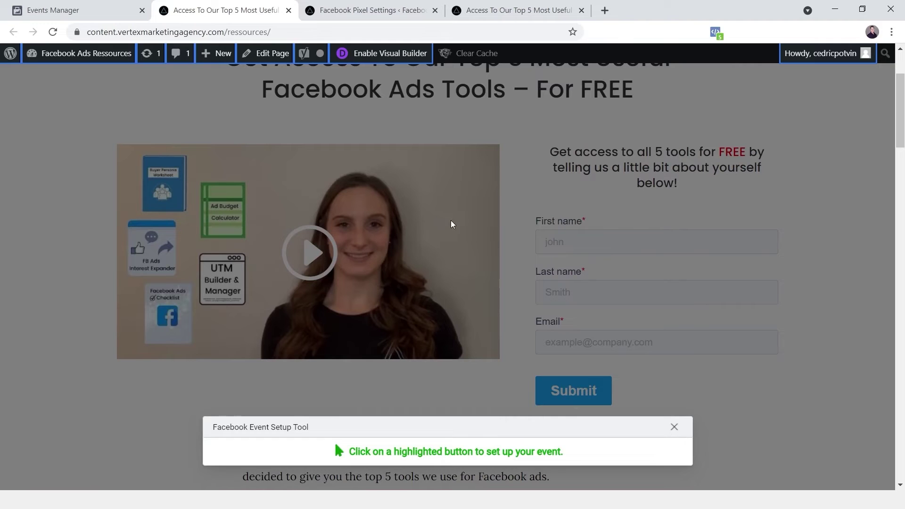
scroll(632, 269, "down", 1)
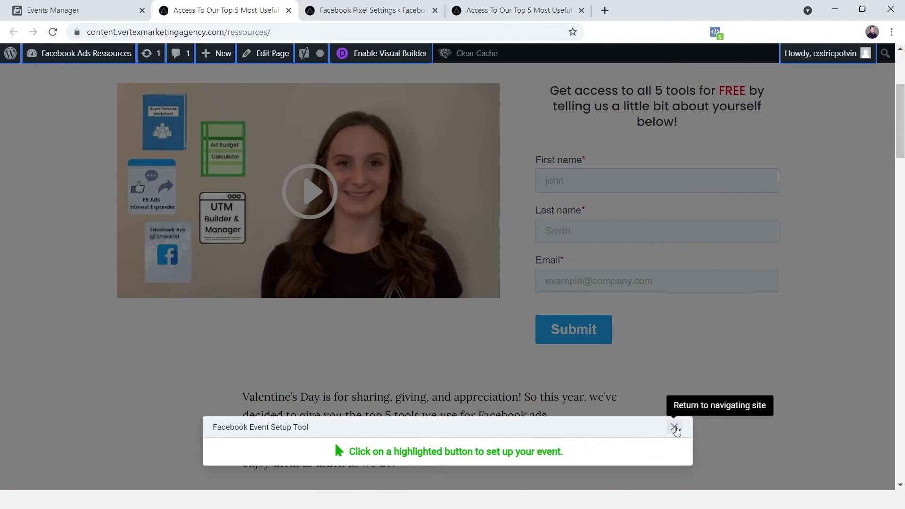
left_click(674, 427)
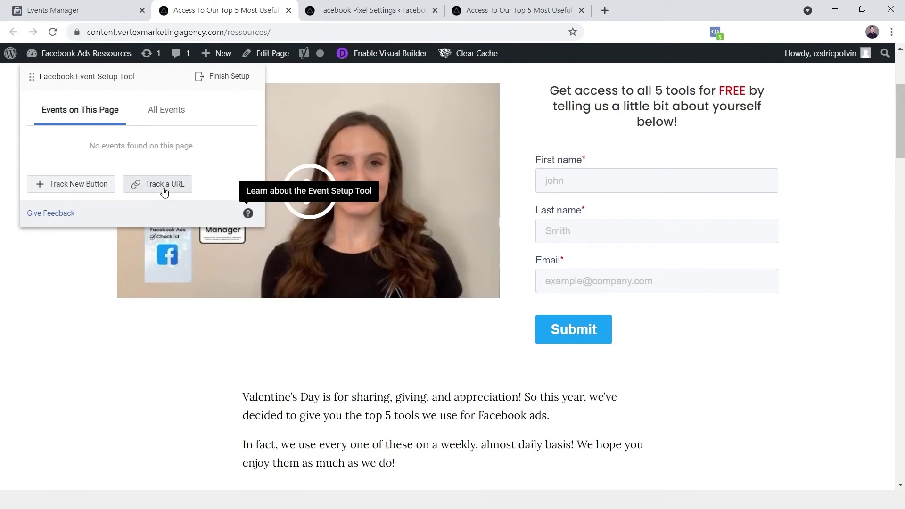
Step: Autofill the first name, last name and email fields, then submit the sign-up form
left_click(560, 179)
left_click(561, 210)
left_click(561, 231)
left_click(557, 259)
left_click(561, 281)
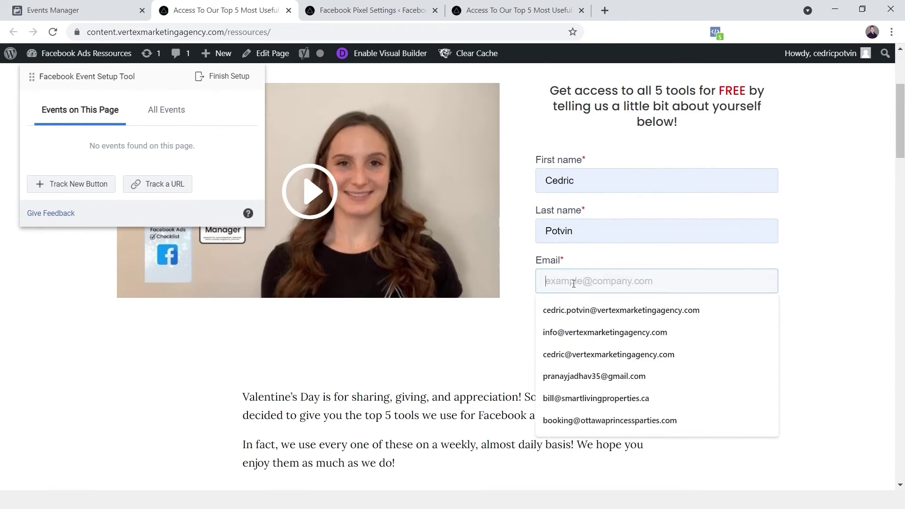
left_click(608, 309)
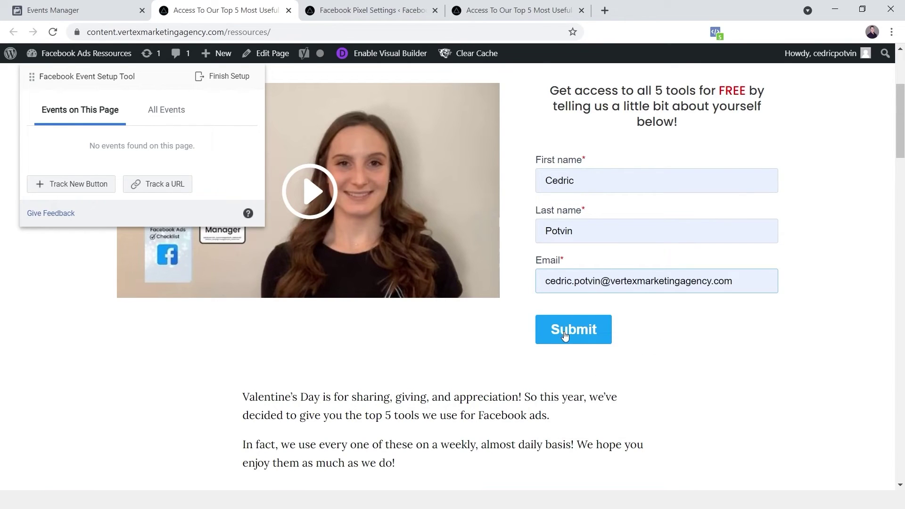
left_click(566, 338)
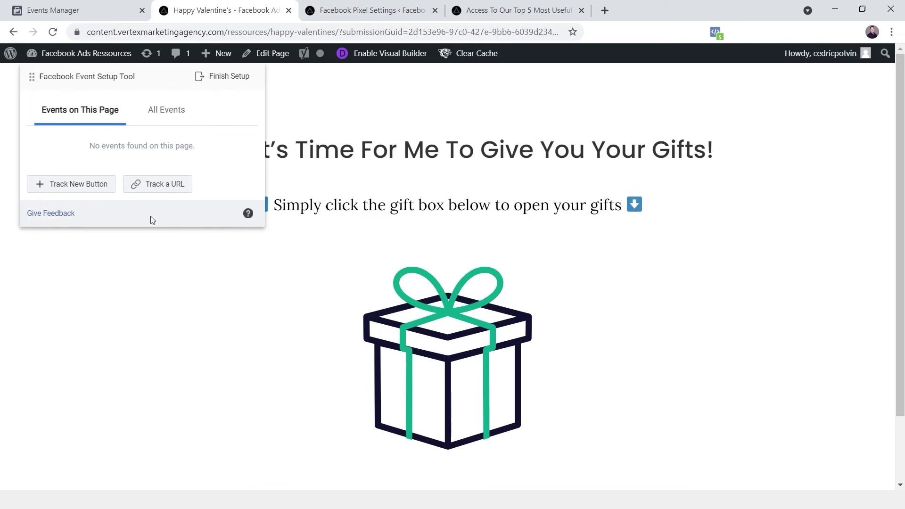
Step: Move the Event Setup Tool panel off the headline and place it beside the gift box
left_click_drag(89, 77, 736, 323)
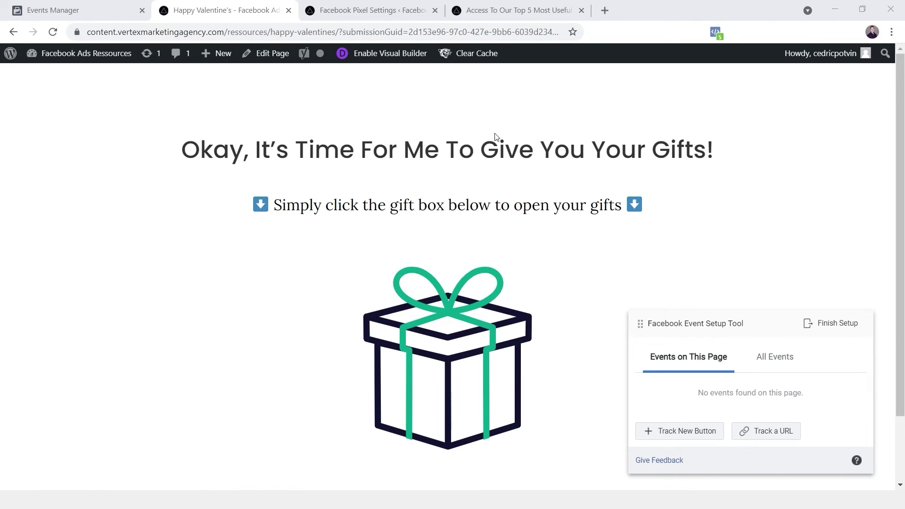
left_click_drag(756, 320, 192, 244)
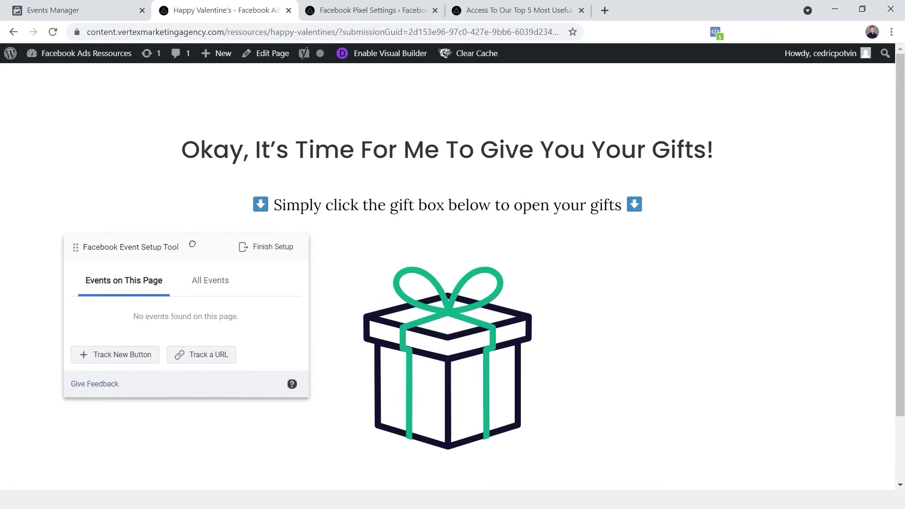
Step: Set up URL-based tracking with Lead as the event, then show the URL match options
left_click(202, 358)
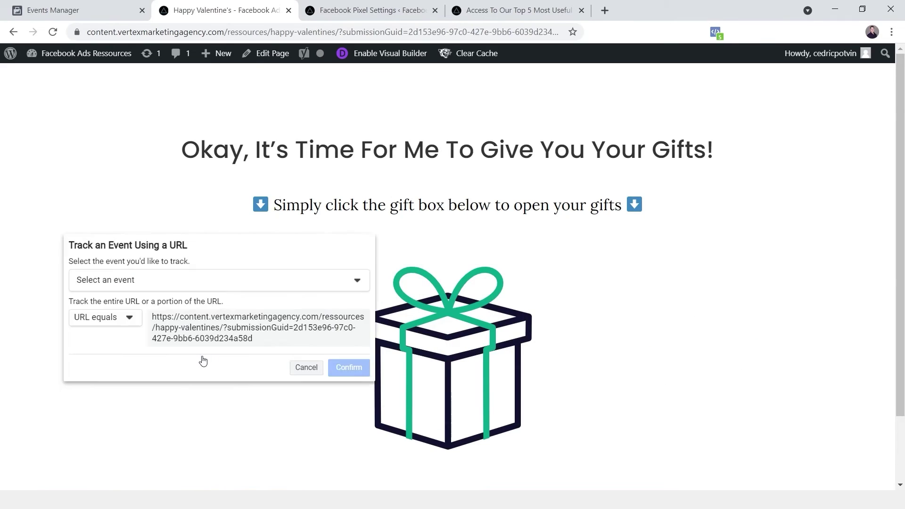
left_click(132, 283)
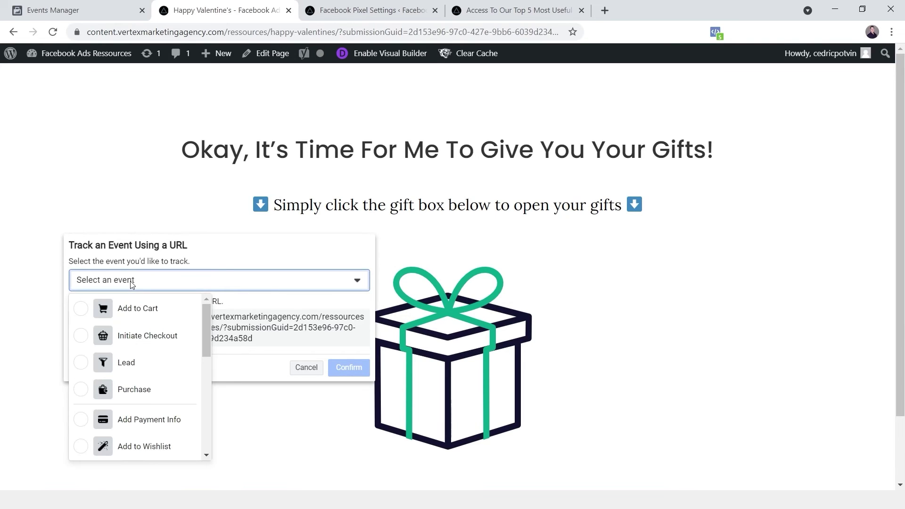
left_click(124, 366)
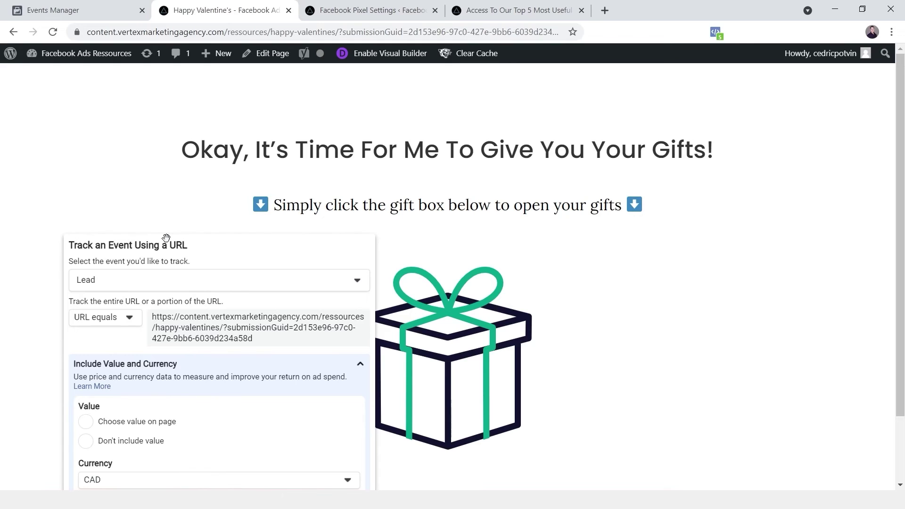
left_click(174, 286)
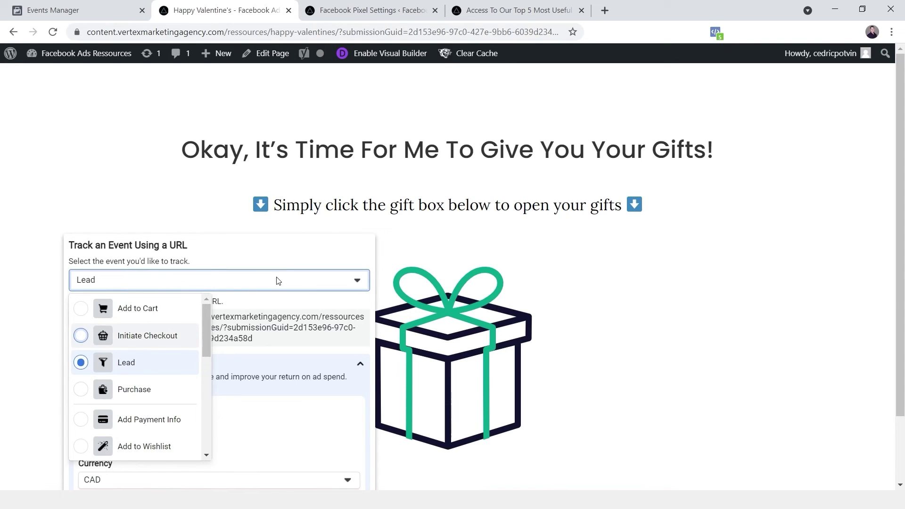
left_click(276, 250)
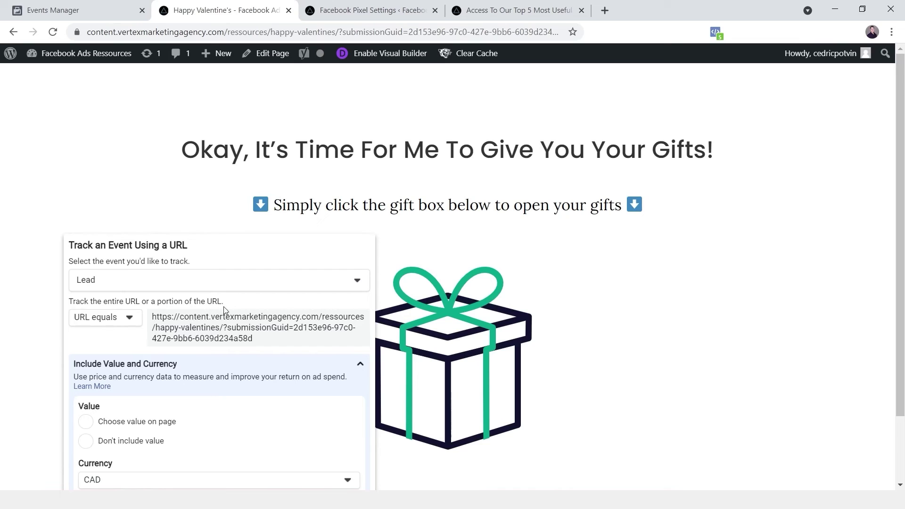
left_click(94, 322)
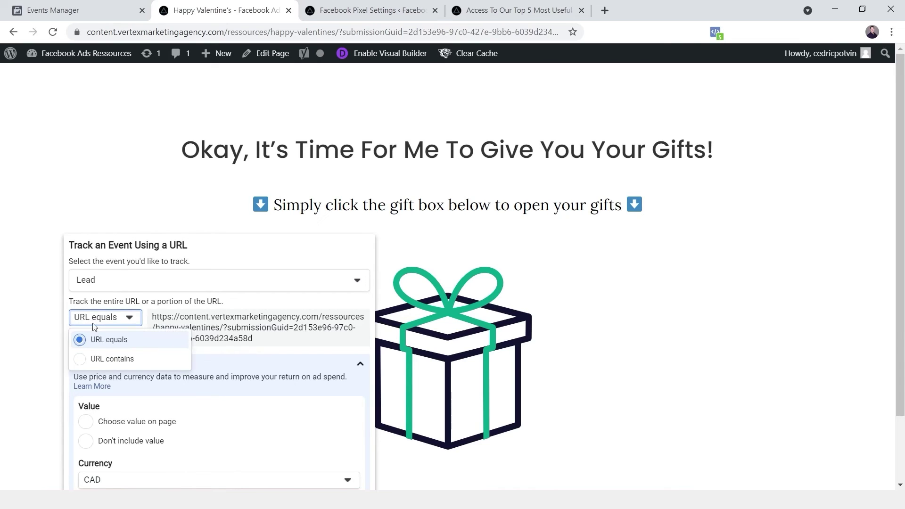
Step: Switch matching to 'URL contains' and trim the URL field down to /happy-valentines/
left_click(112, 360)
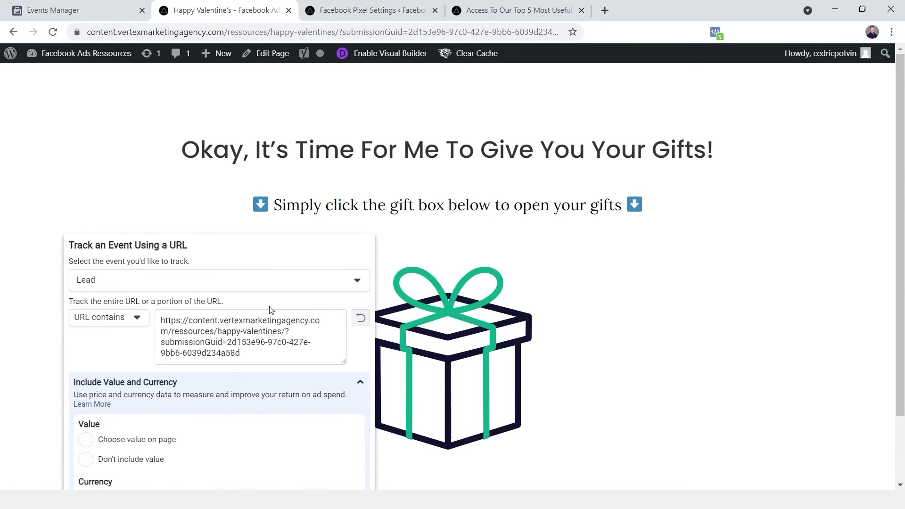
left_click_drag(215, 332, 163, 325)
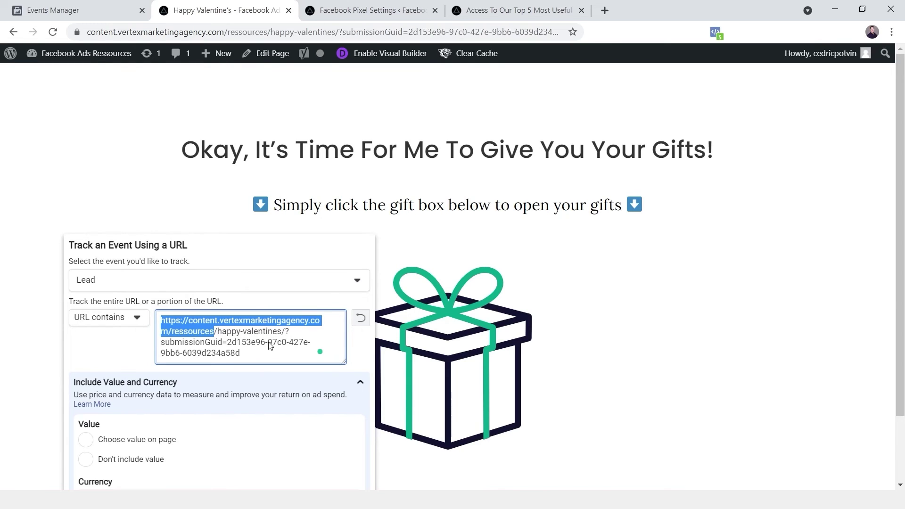
key("BackSpace")
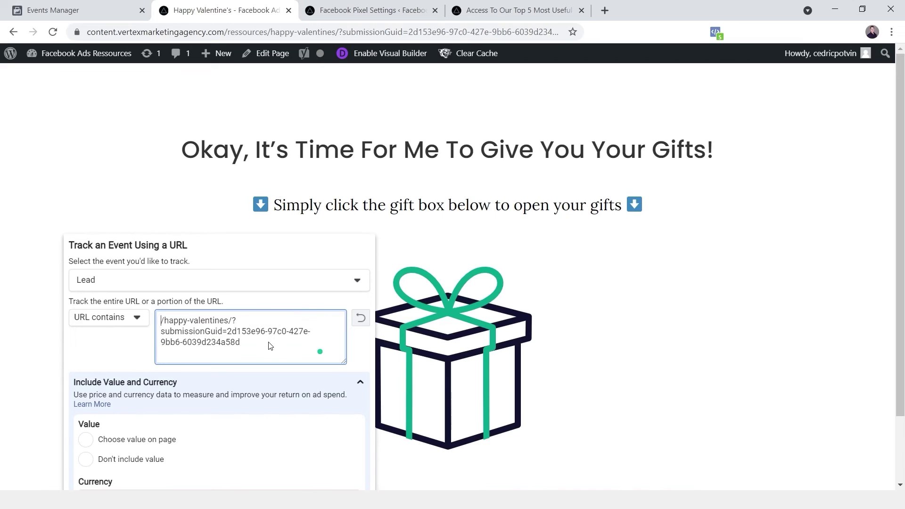
left_click_drag(270, 347, 232, 321)
key("BackSpace")
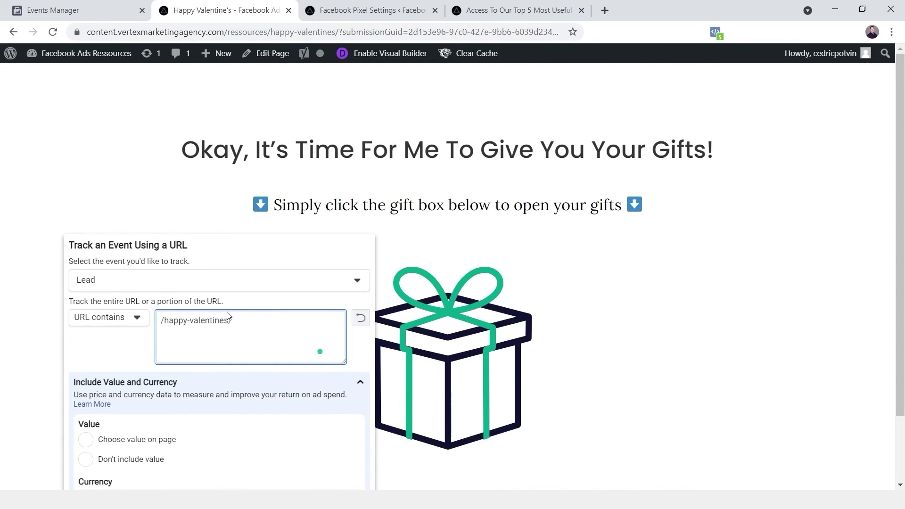
Step: Confirm the Lead event rule for URLs containing /happy-valentines/
scroll(144, 257, "down", 2)
left_click_drag(128, 243, 137, 128)
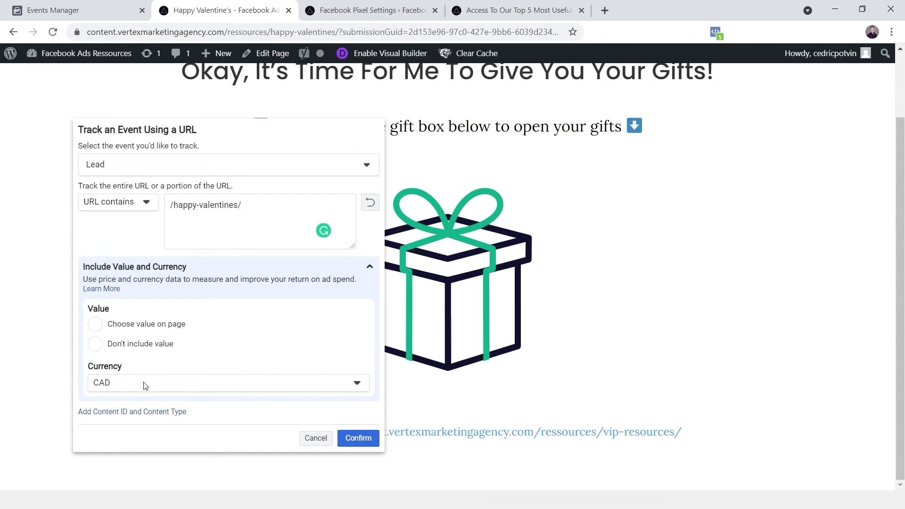
left_click(359, 438)
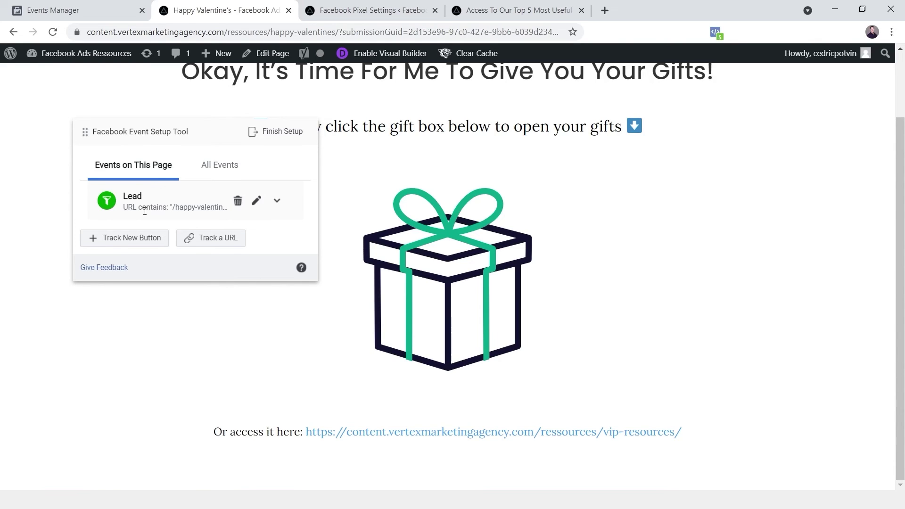
Step: Finish setup with the Lead event, answer Yes in the feedback prompt, submit, and close
left_click(274, 136)
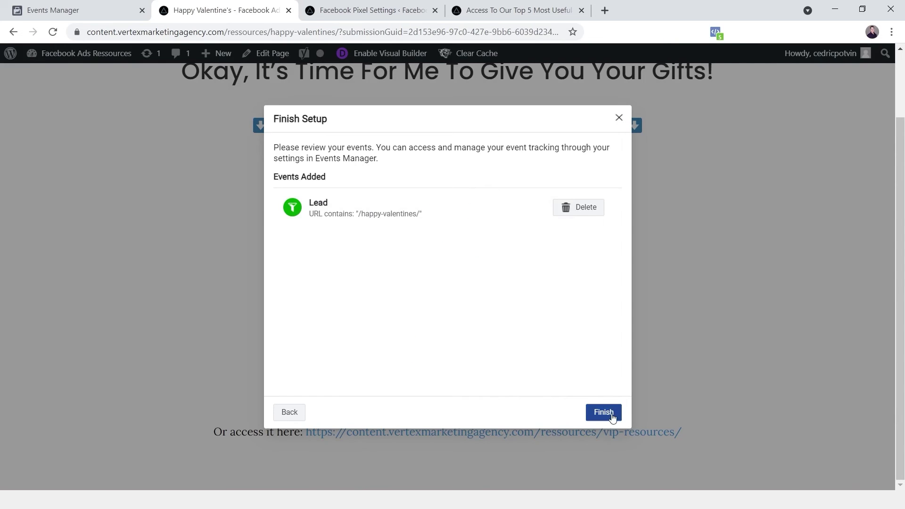
left_click(611, 417)
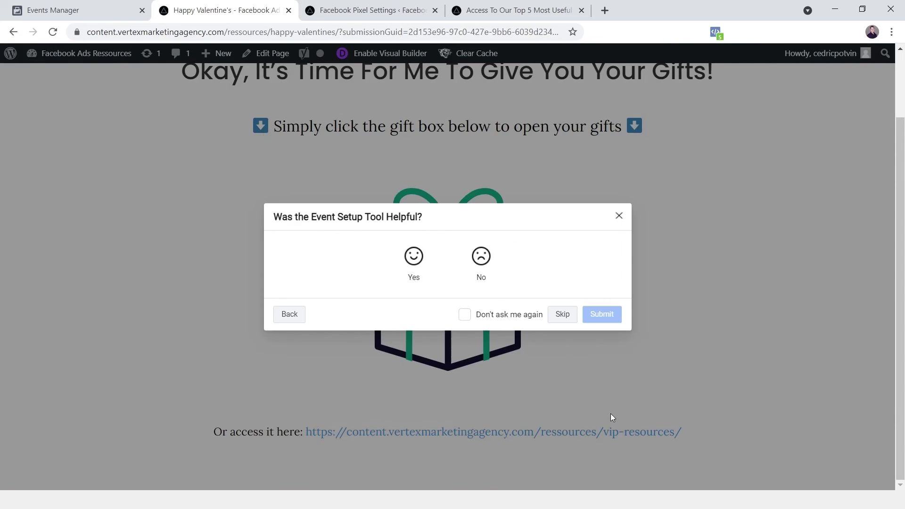
left_click(412, 264)
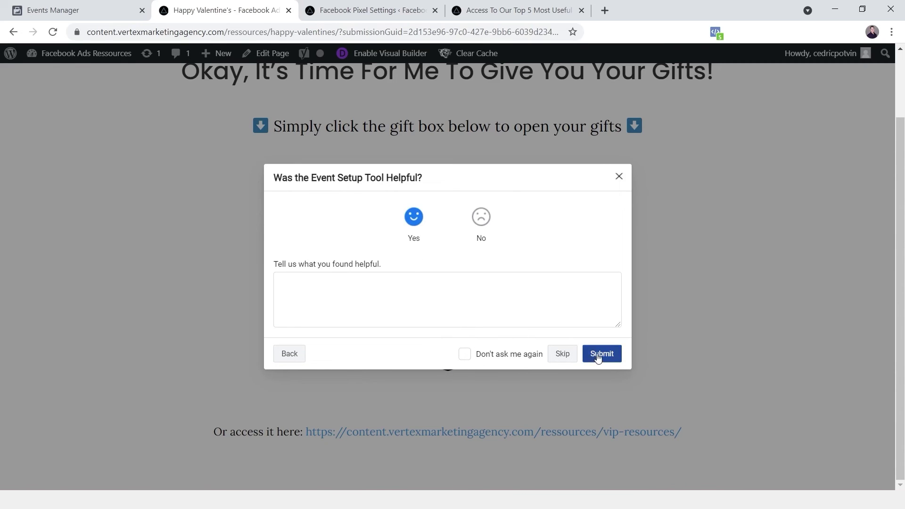
left_click(599, 354)
left_click(602, 336)
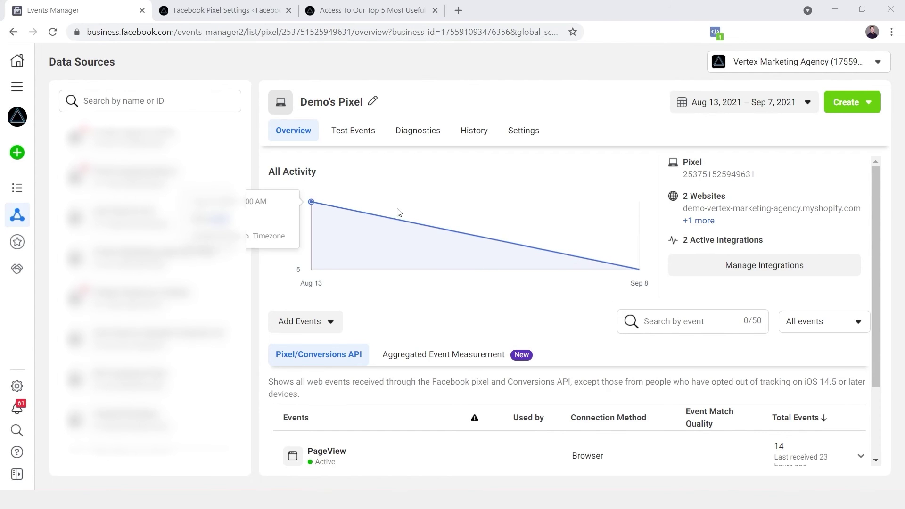
Step: In Test Events, enter the landing page URL as the test website and open it in a new tab
left_click(355, 139)
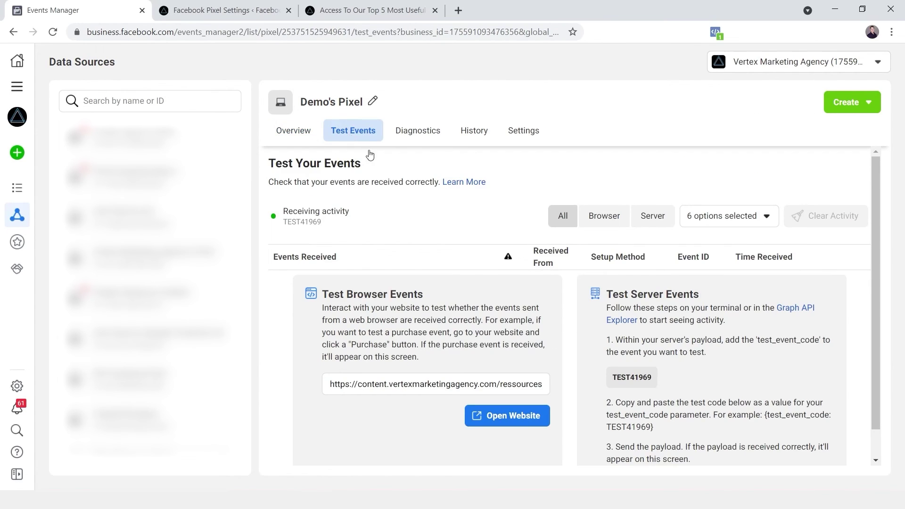
scroll(407, 184, "down", 1)
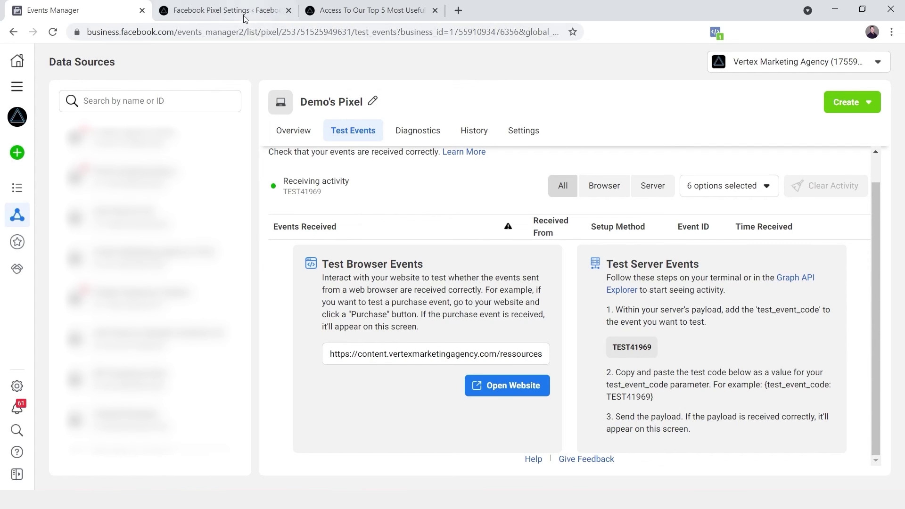
left_click(363, 8)
left_click(264, 32)
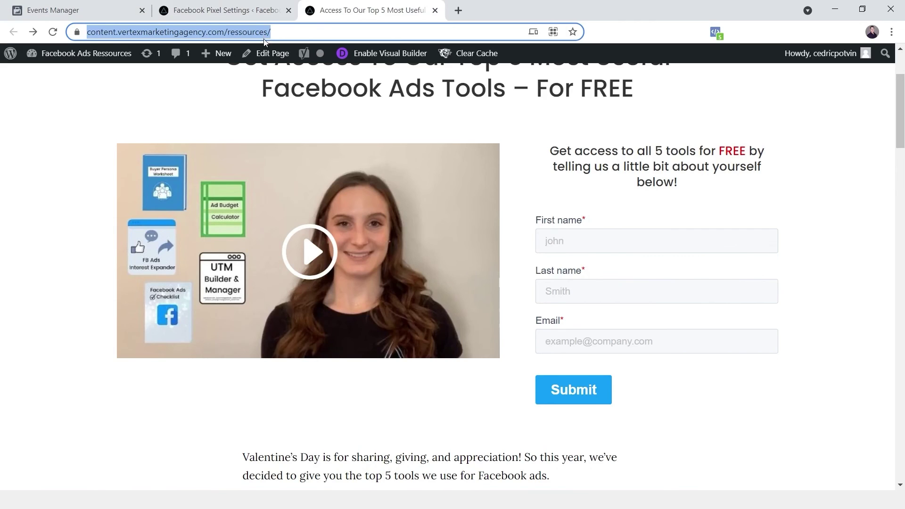
key("ctrl+shift+Tab")
key("ctrl+shift+Tab")
triple_click(448, 354)
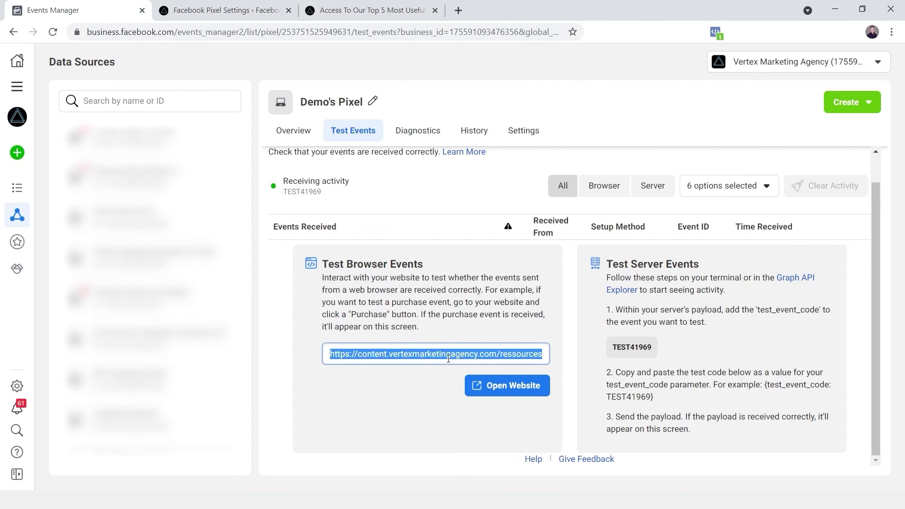
left_click(499, 394)
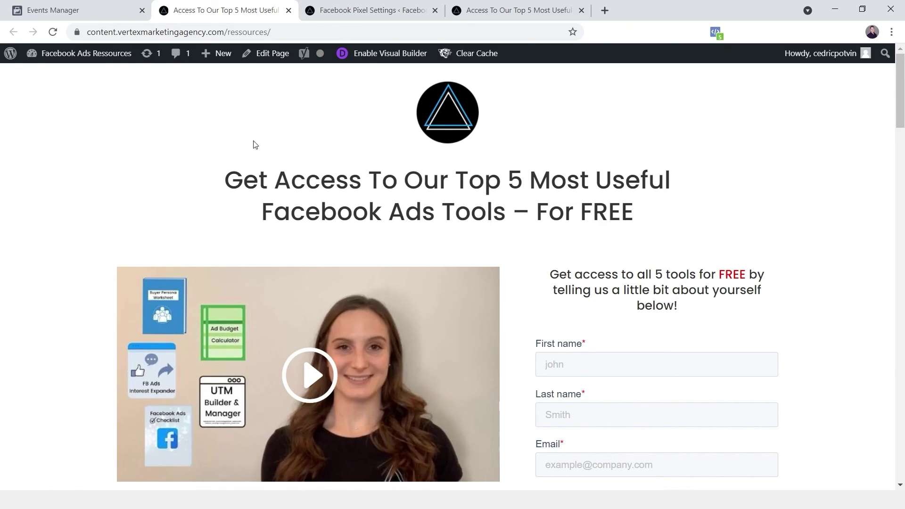
Step: Enter the lead's first and last name in the landing-page form
left_click(104, 11)
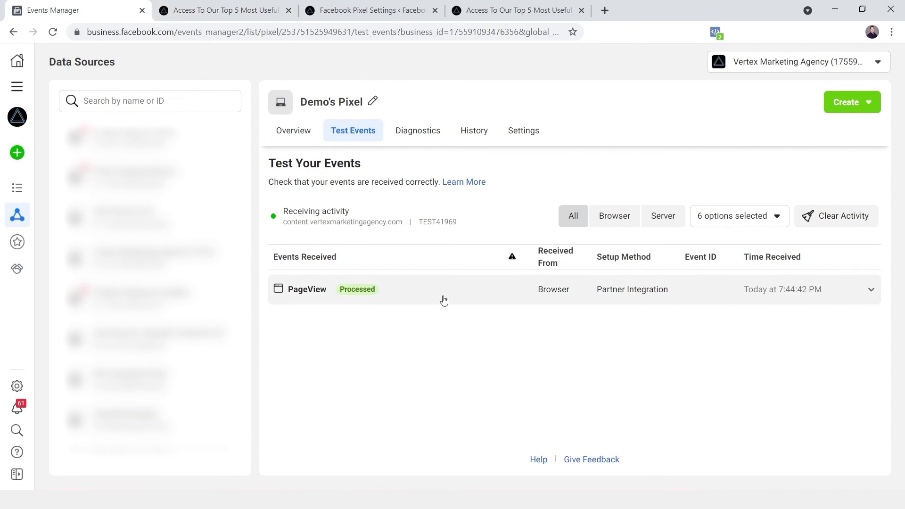
left_click(231, 14)
left_click(607, 365)
key("Tab")
scroll(612, 333, "down", 2)
Step: Fill in a saved email, submit the form, and confirm Lead appears in Test Events
left_click(612, 343)
left_click(600, 197)
left_click(584, 397)
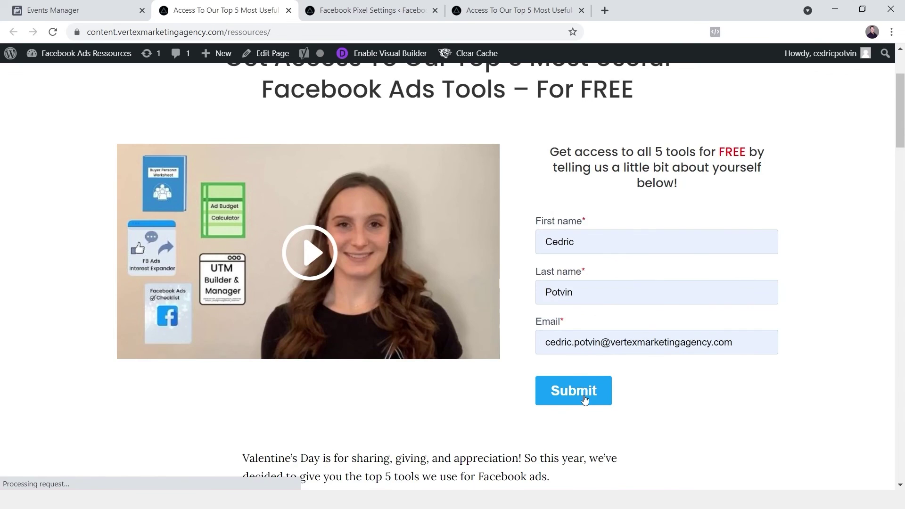
left_click(59, 10)
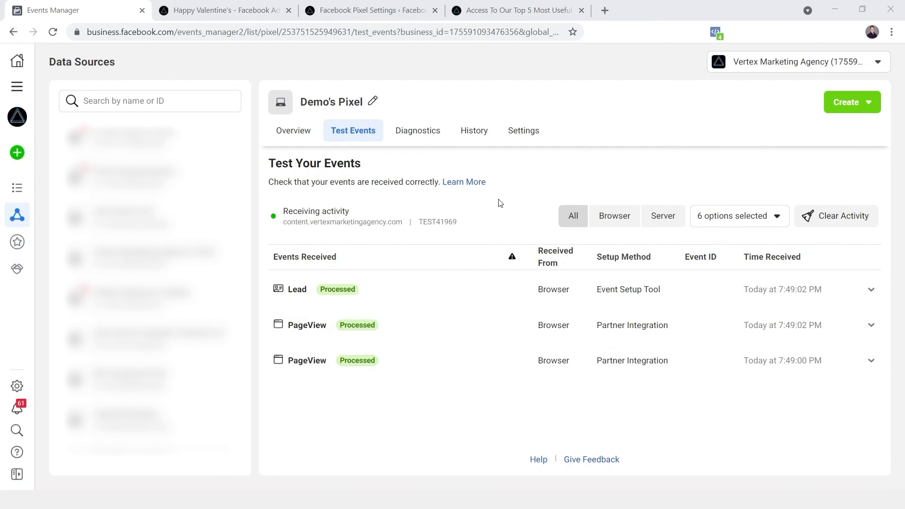
left_click(399, 17)
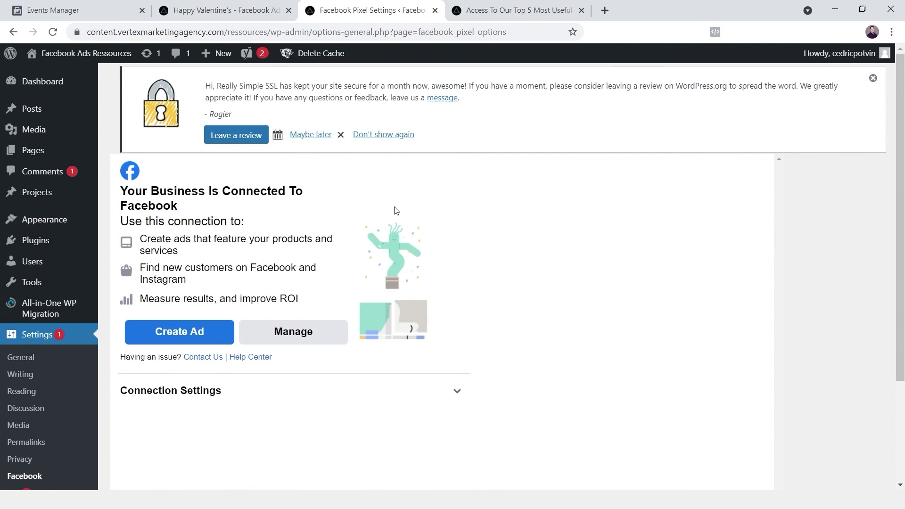
Step: Open the gift box on the Happy Valentine's page and scroll through the VIP Resources list
left_click(231, 11)
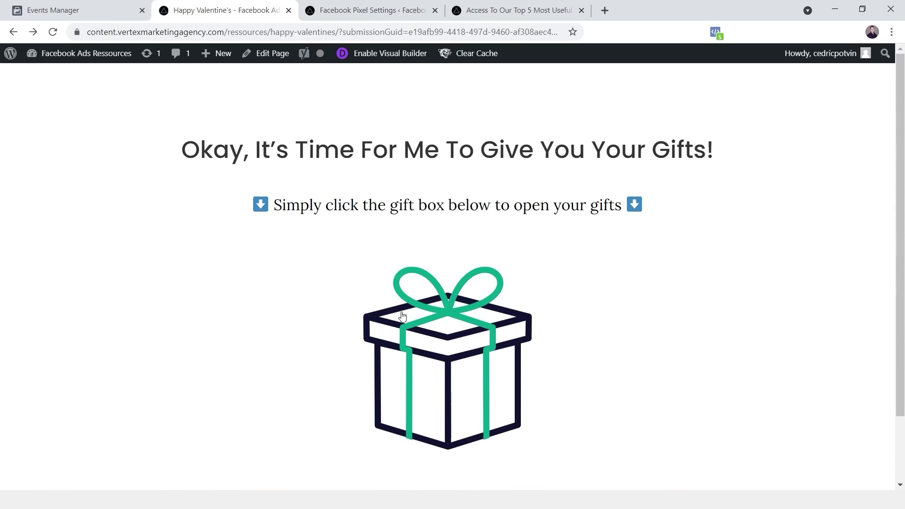
left_click(450, 366)
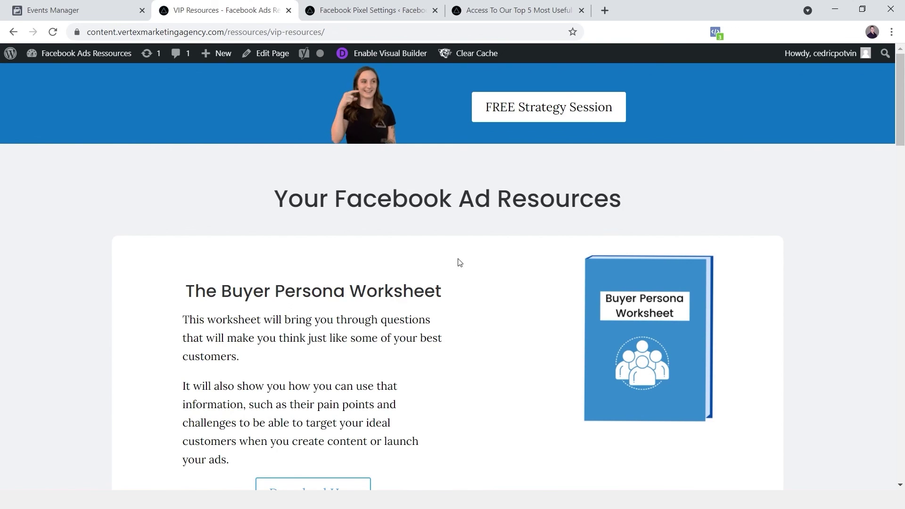
scroll(468, 296, "down", 5)
scroll(492, 284, "down", 12)
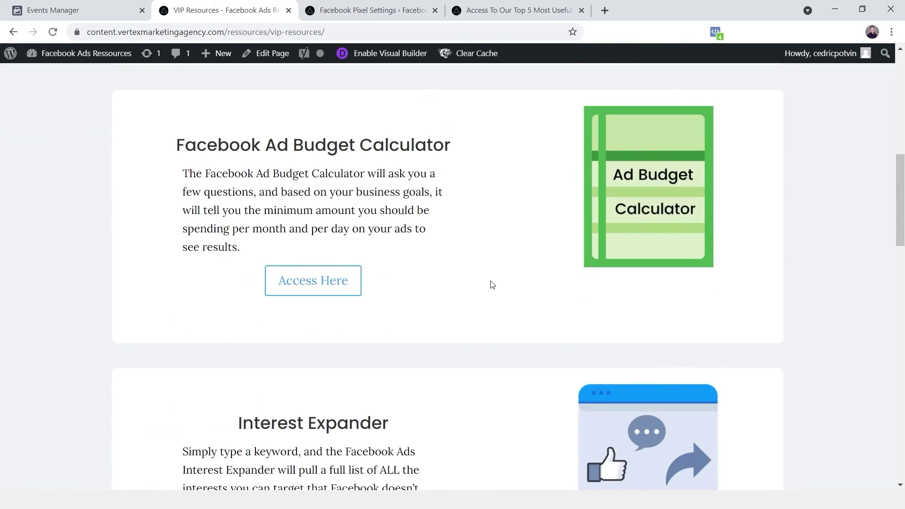
scroll(492, 285, "down", 4)
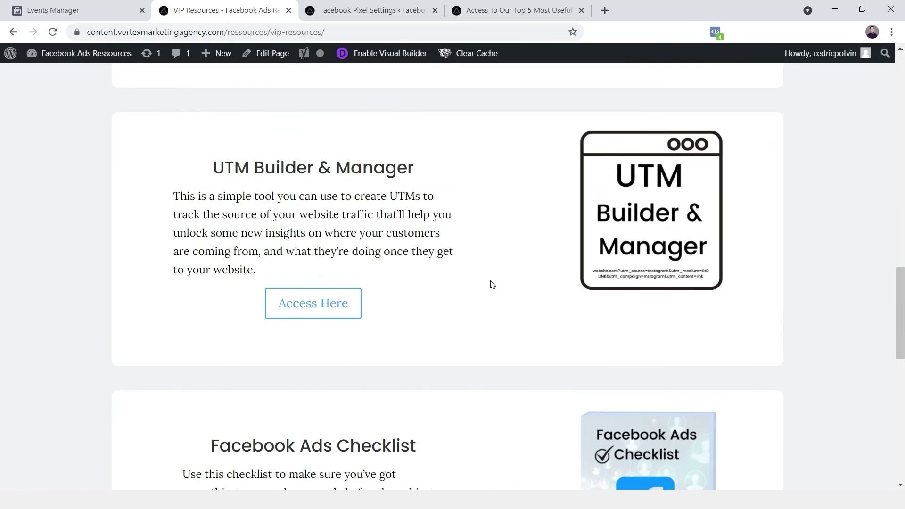